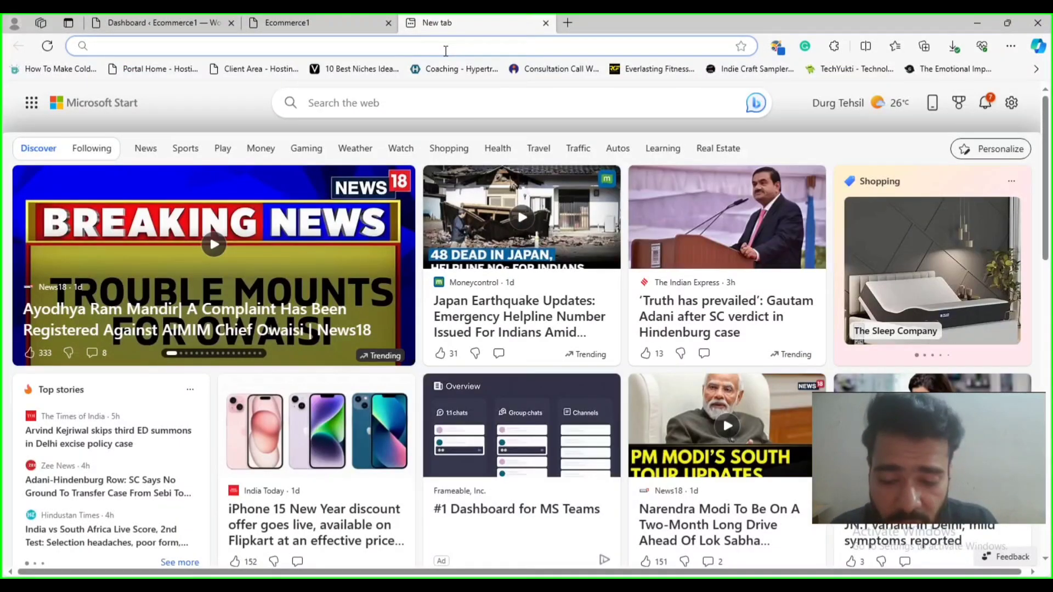
Step: Find PageSpeed Insights through a web search and analyze the Ecommerce1 site's home page URL
text(pag)
key(Return)
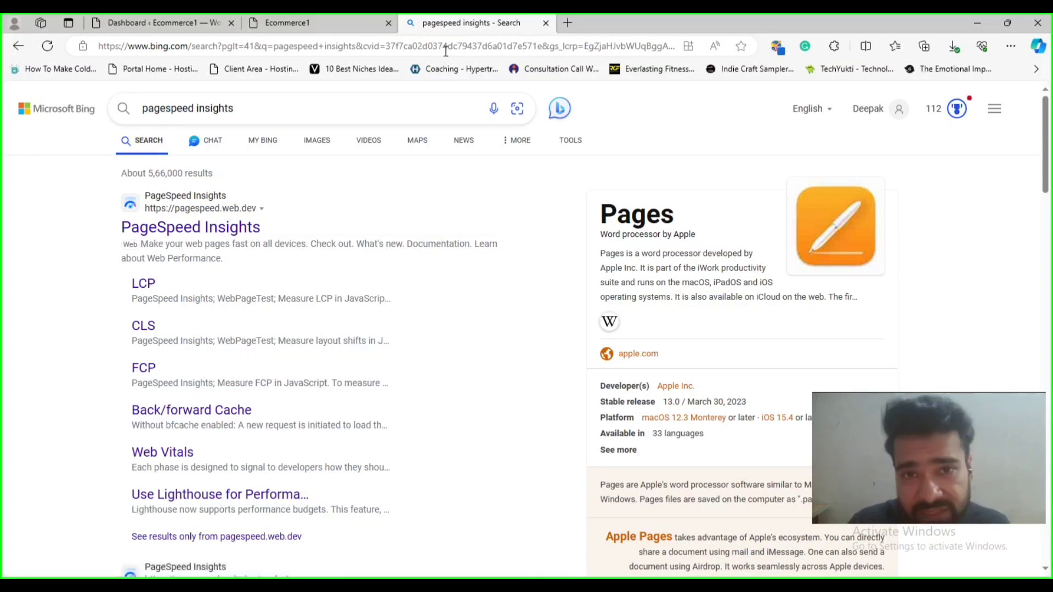
click(236, 226)
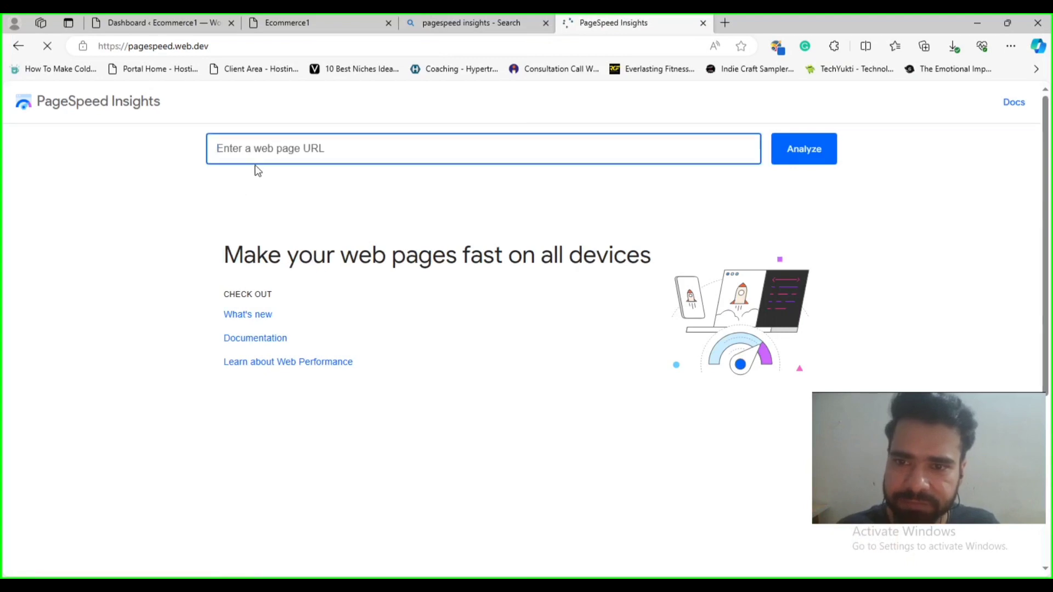
text(https://ecommerce1.digitaldeepaksharma.com/)
click(804, 148)
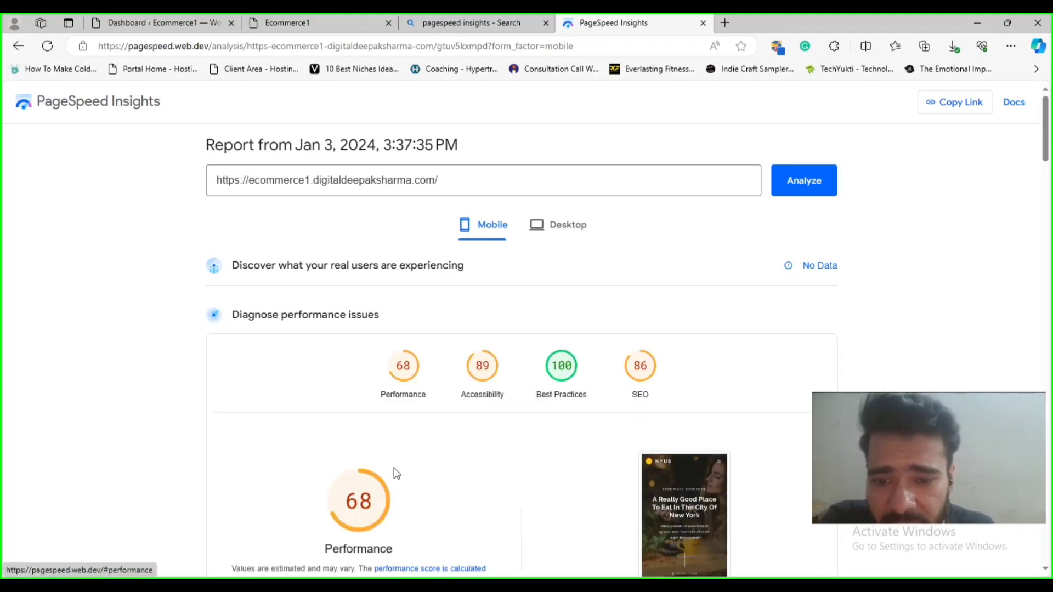
Step: Review the desktop performance report for the Ecommerce1 site and compare it with the live home page
click(559, 226)
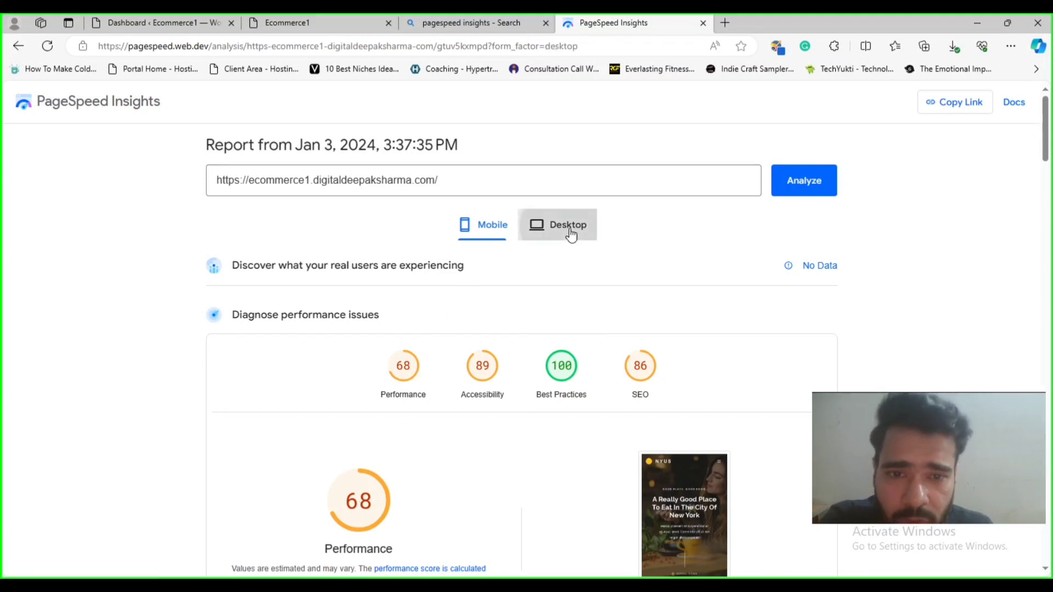
scroll(393, 451, down, 3)
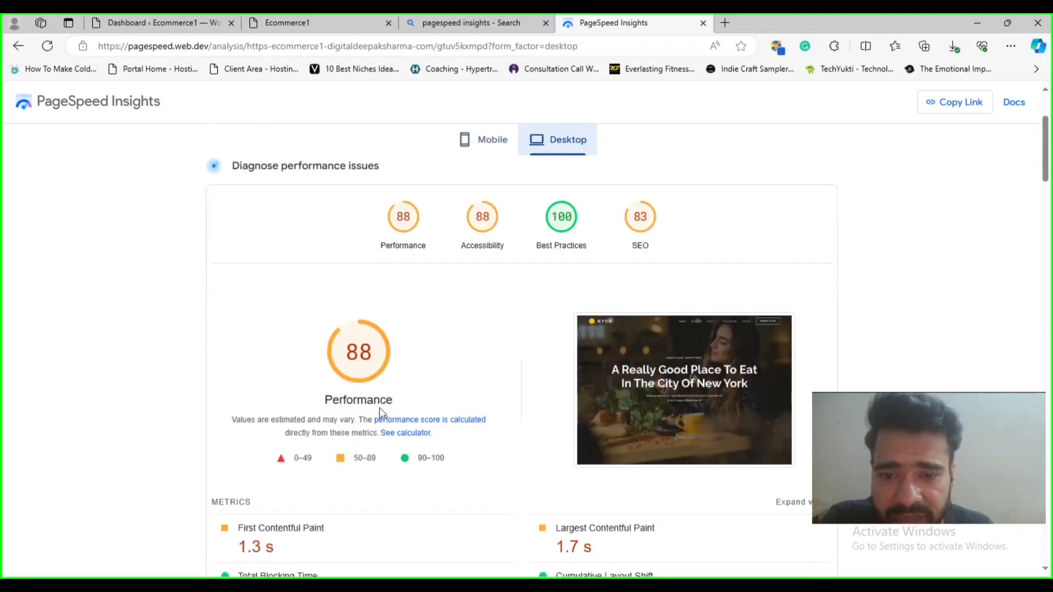
scroll(423, 390, up, 5)
click(323, 28)
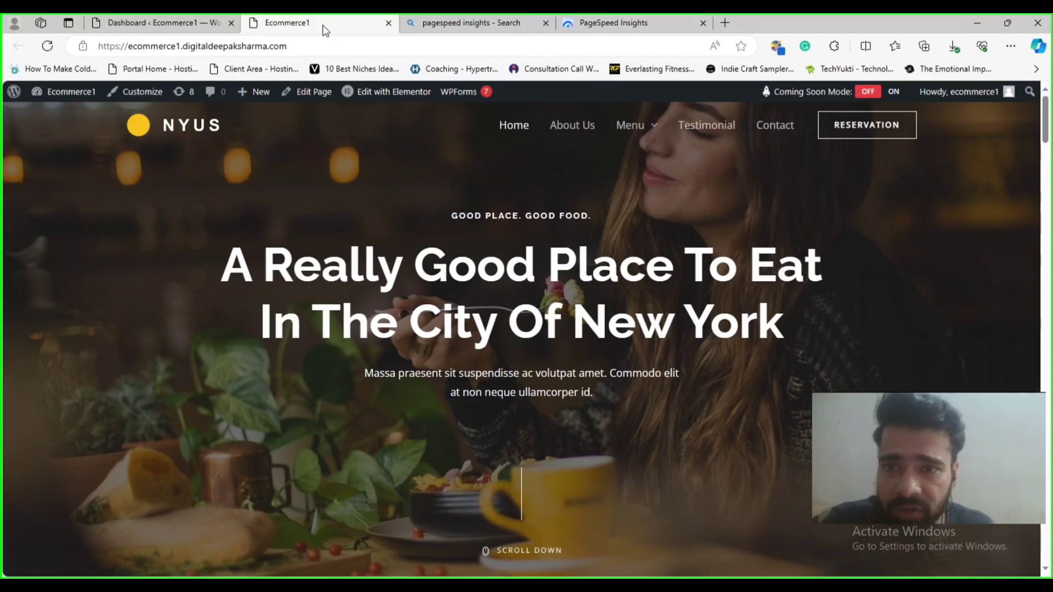
click(587, 25)
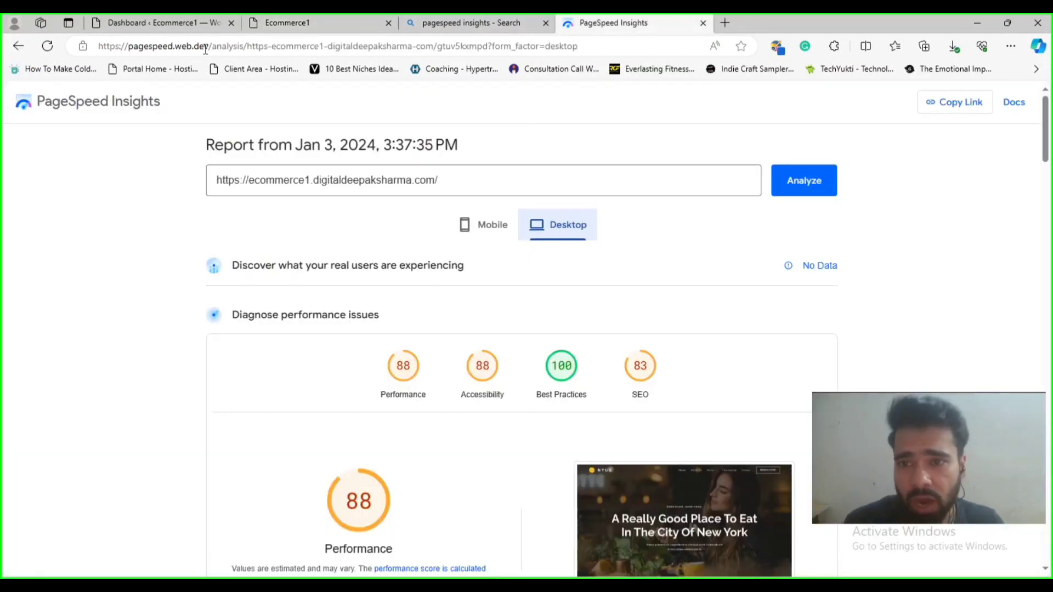
click(159, 23)
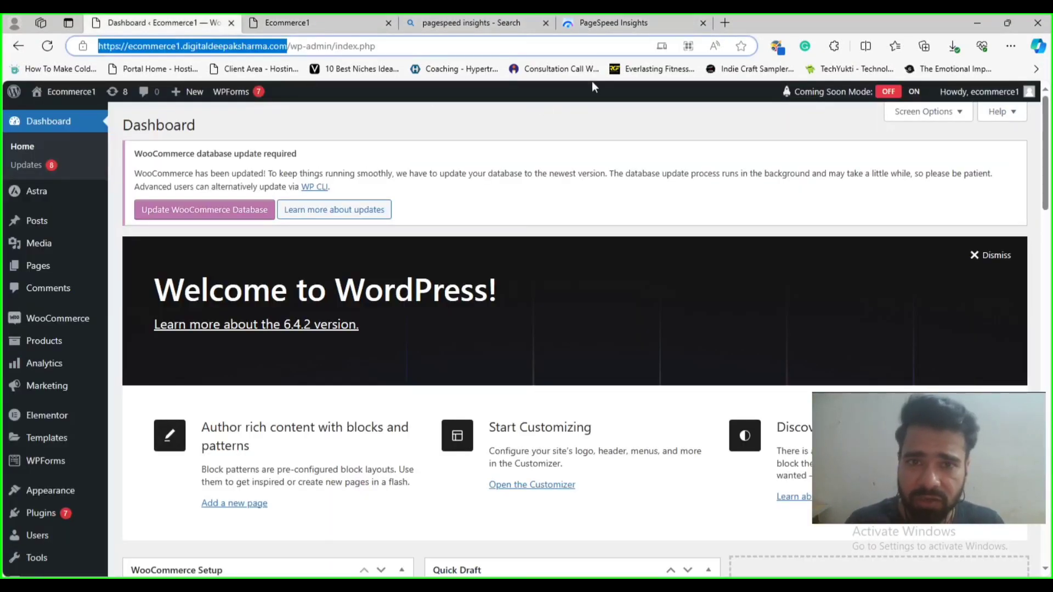
click(592, 30)
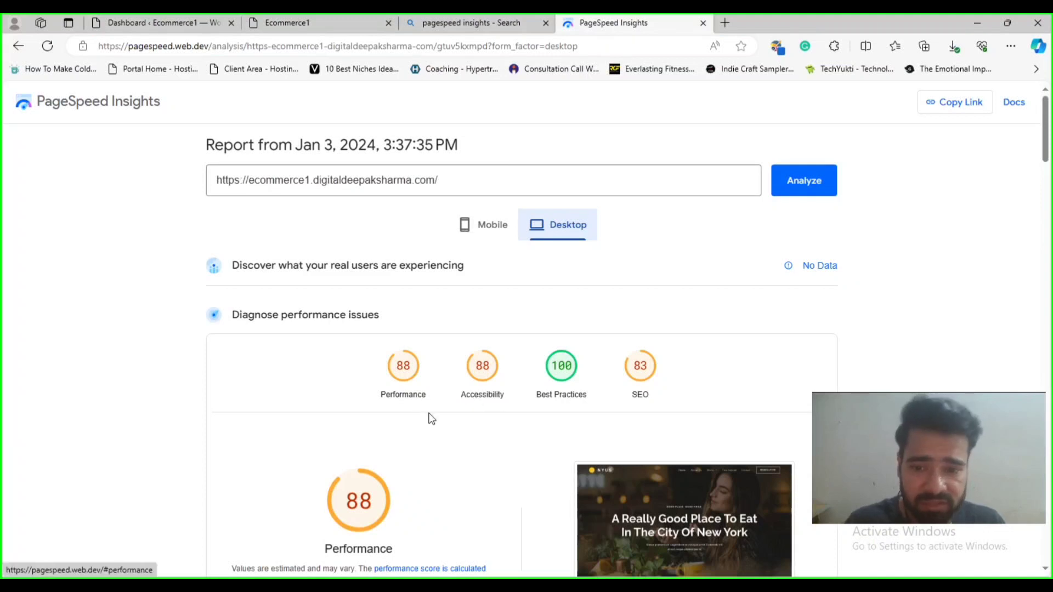
Step: Search the WordPress plugin directory for "seraphinite", then install and activate Seraphinite Accelerator
click(202, 25)
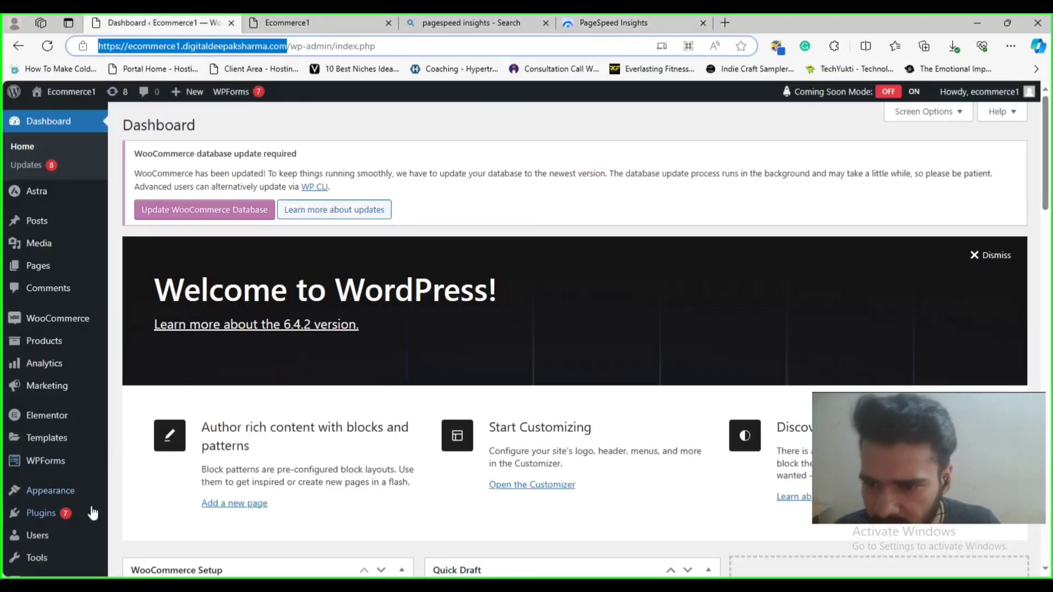
mouse_move(64, 520)
click(136, 523)
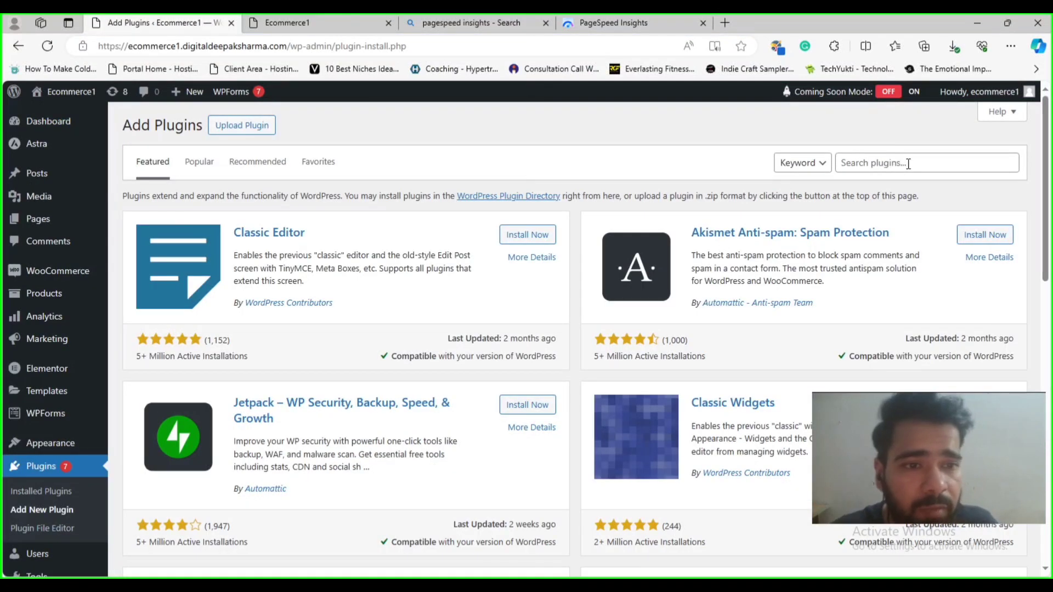
click(908, 164)
text(seraphinite)
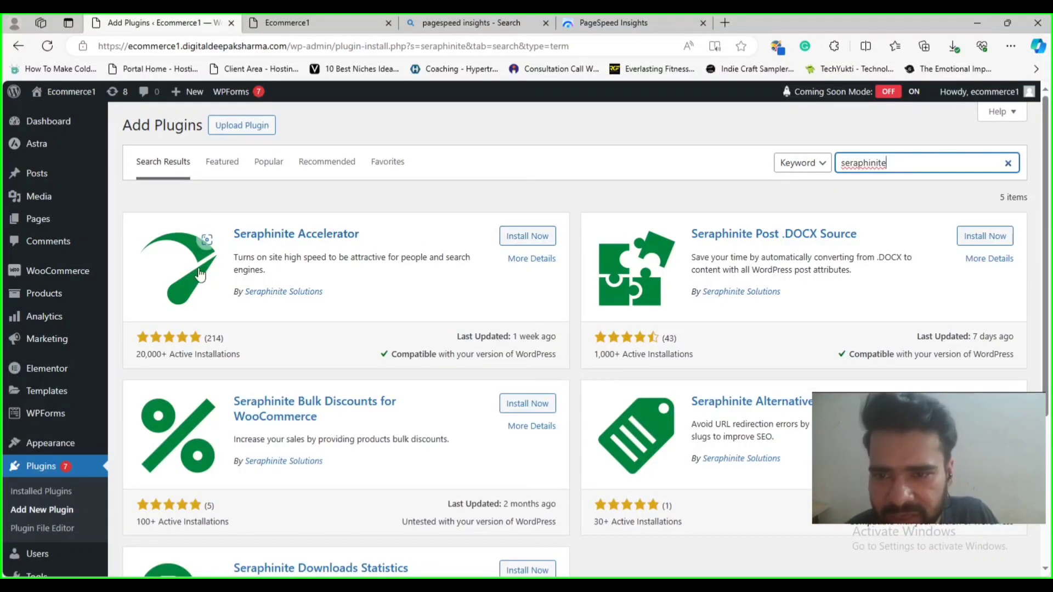
click(529, 236)
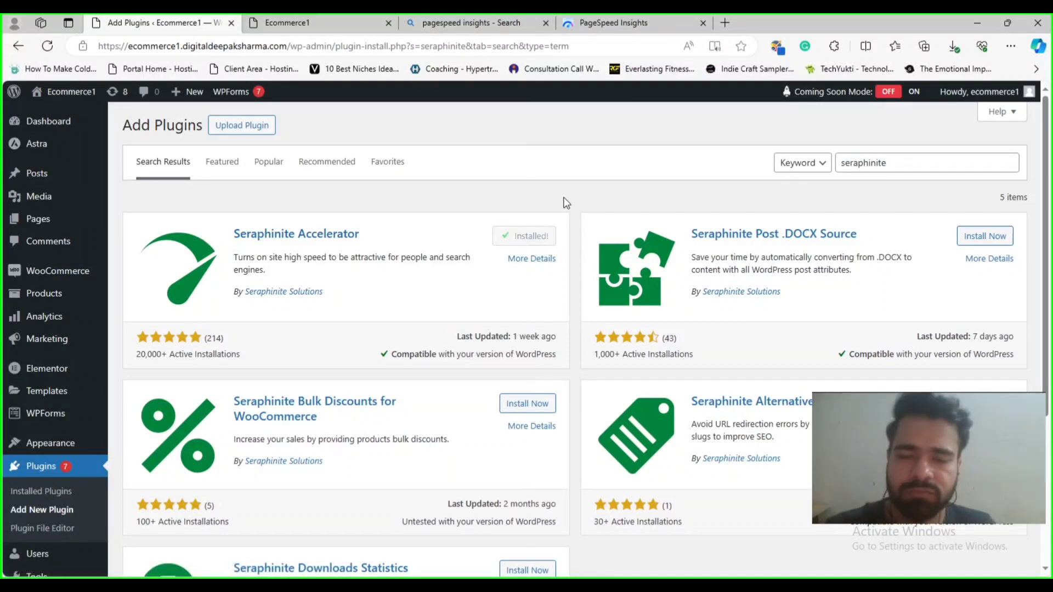
click(550, 234)
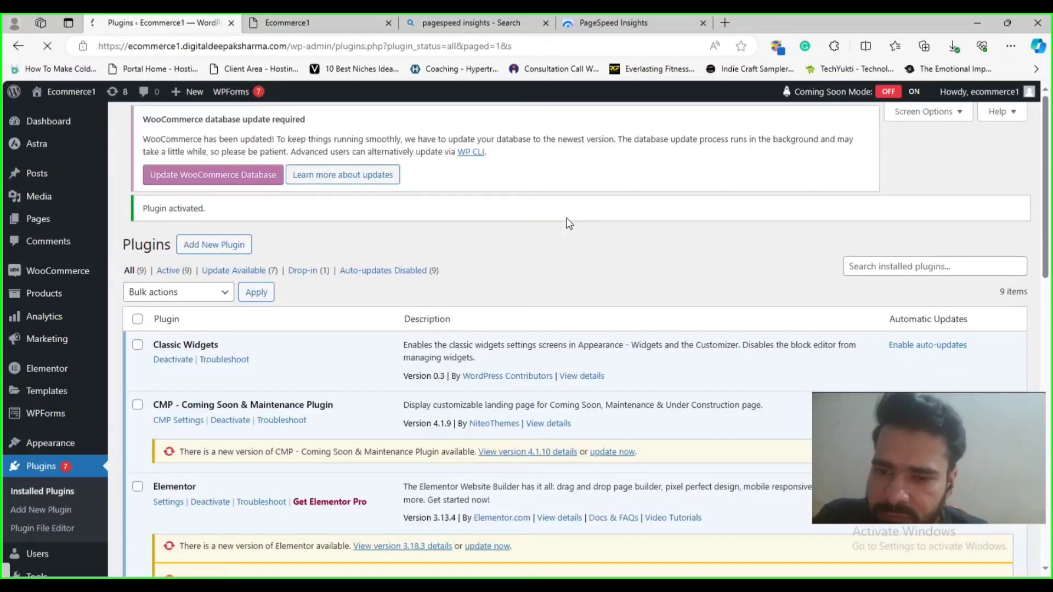
Step: Locate Seraphinite Accelerator among the installed plugins and open the Accelerator settings
scroll(416, 285, down, 6)
scroll(415, 290, down, 4)
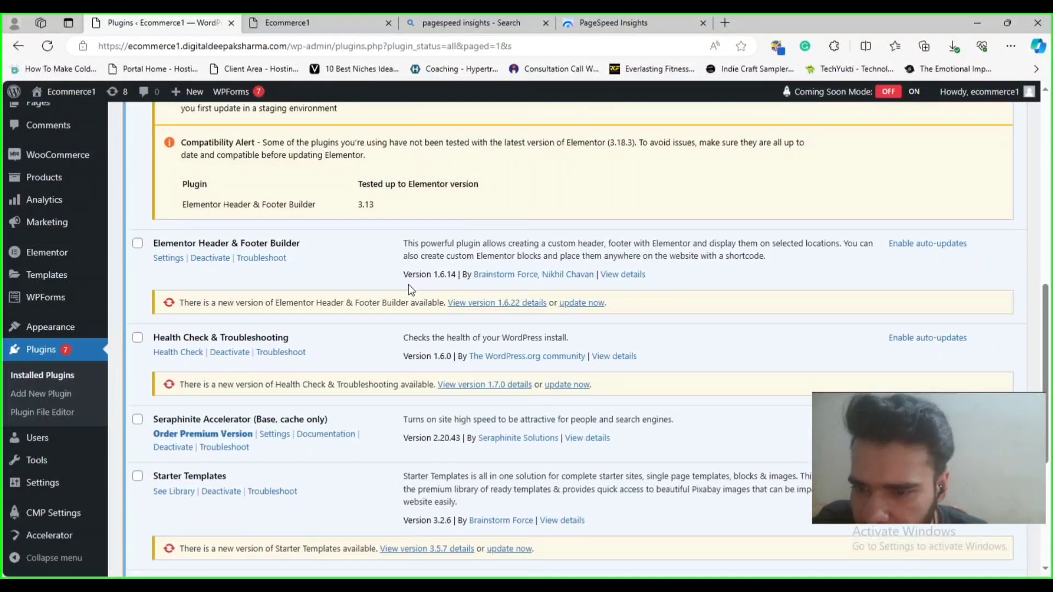
mouse_move(67, 542)
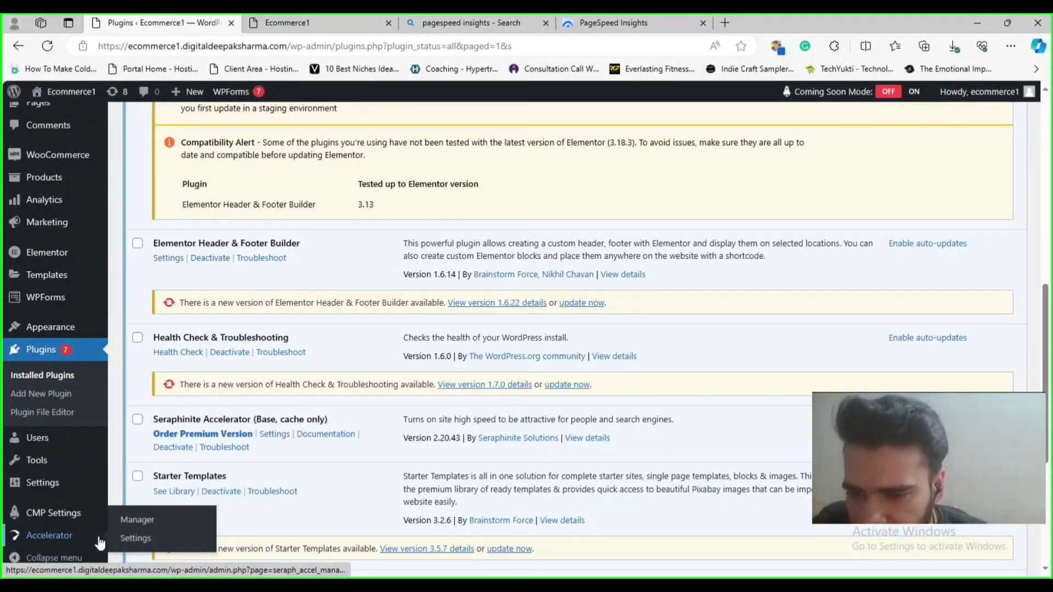
click(151, 538)
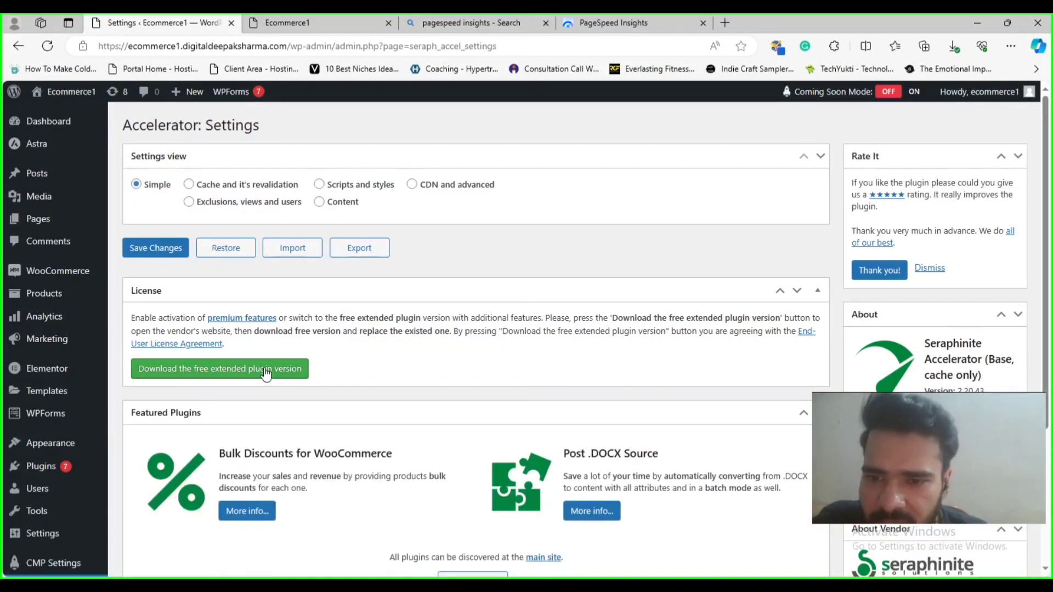
Step: Download the free extended version of the Accelerator plugin from the vendor's website
click(266, 372)
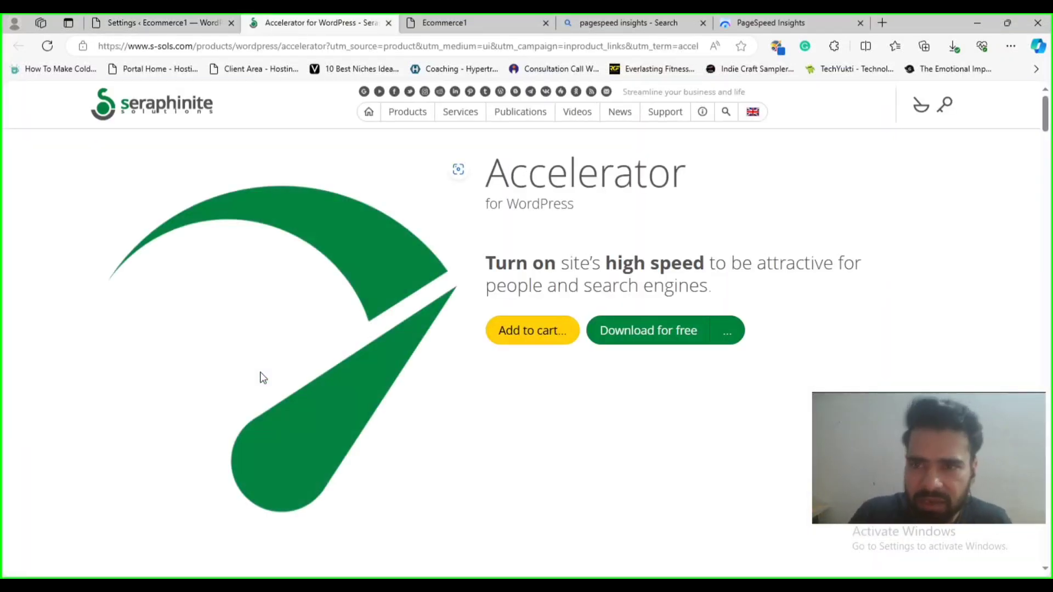
click(174, 32)
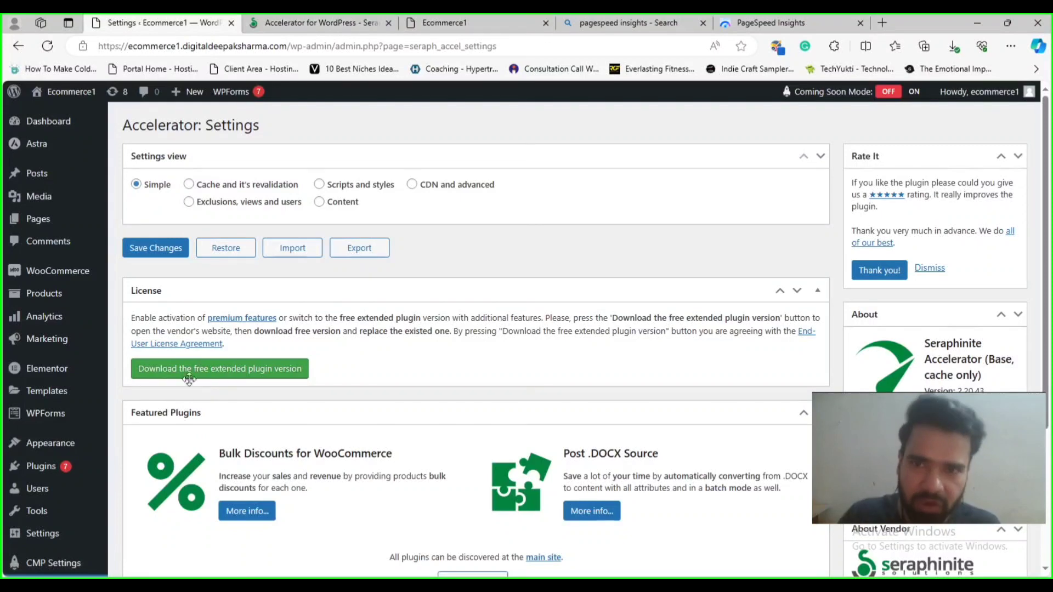
click(312, 25)
click(180, 23)
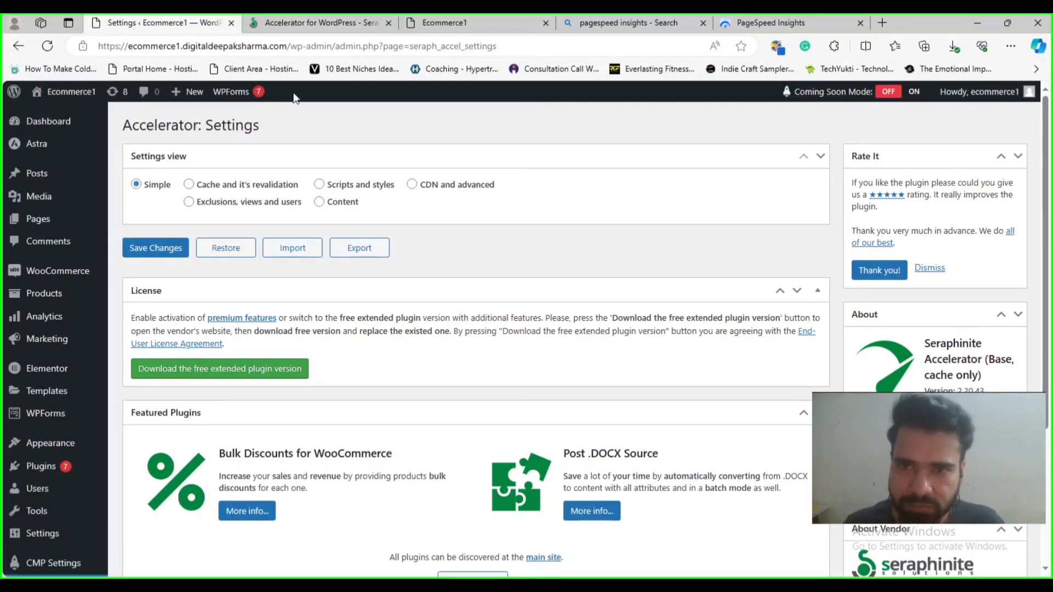
click(311, 25)
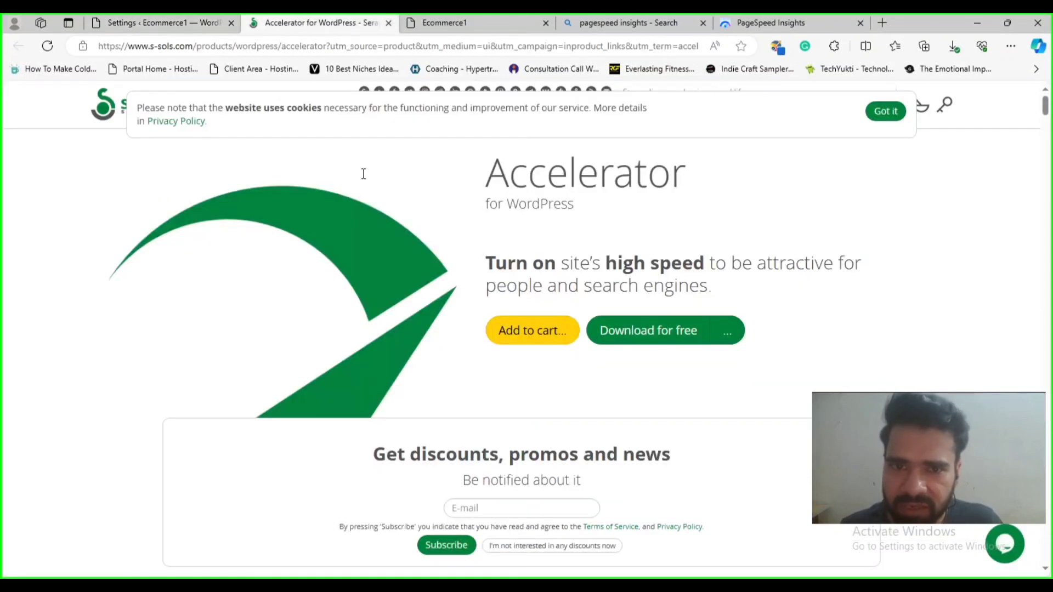
click(647, 345)
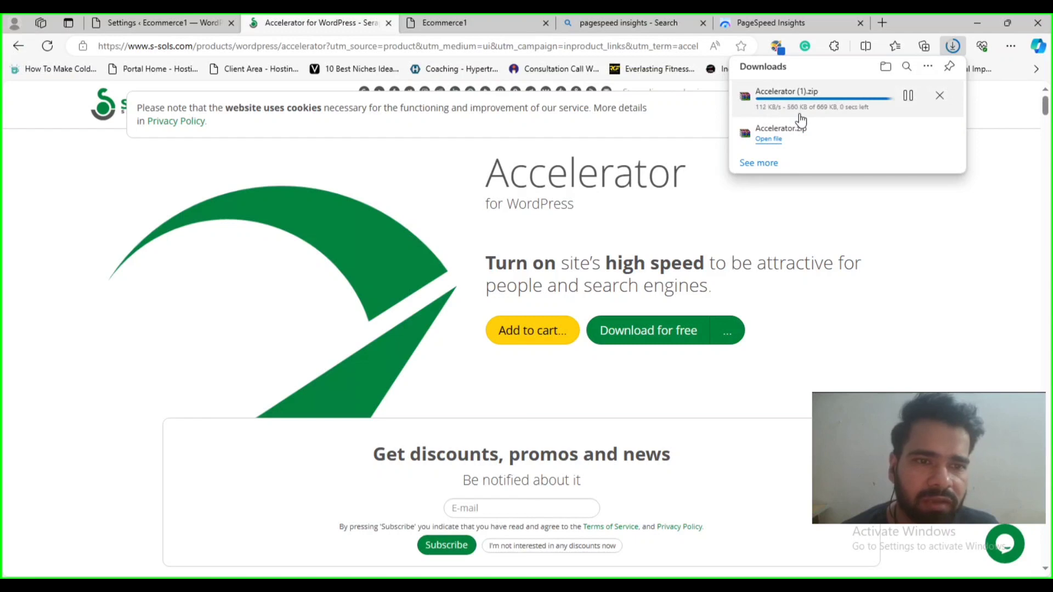
Step: Return to the WordPress admin and choose Accelerator (1).zip from Downloads as the plugin file to upload
click(165, 23)
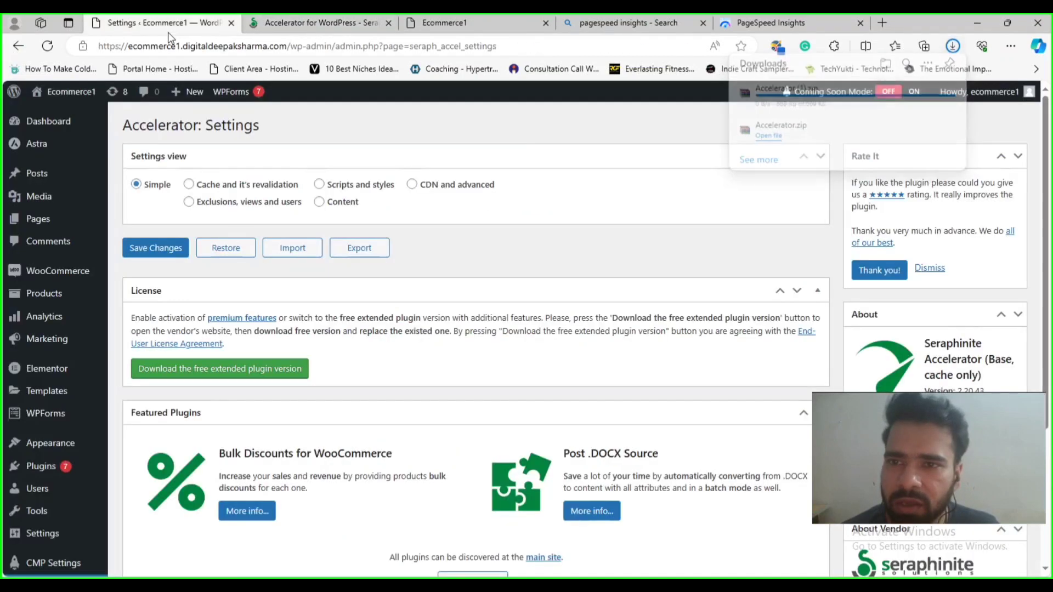
scroll(297, 330, down, 1)
scroll(296, 330, down, 1)
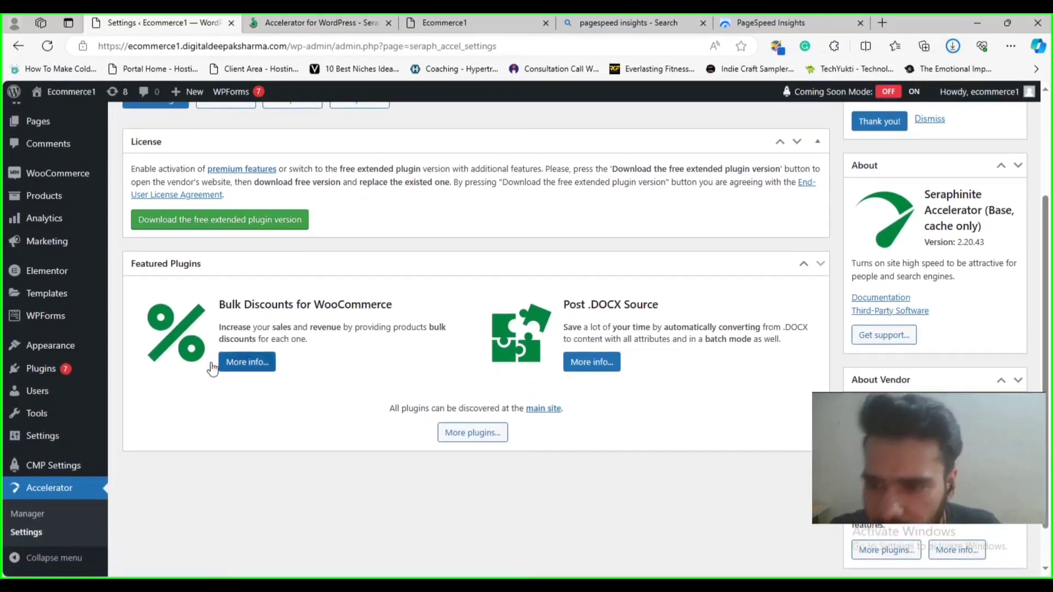
mouse_move(41, 368)
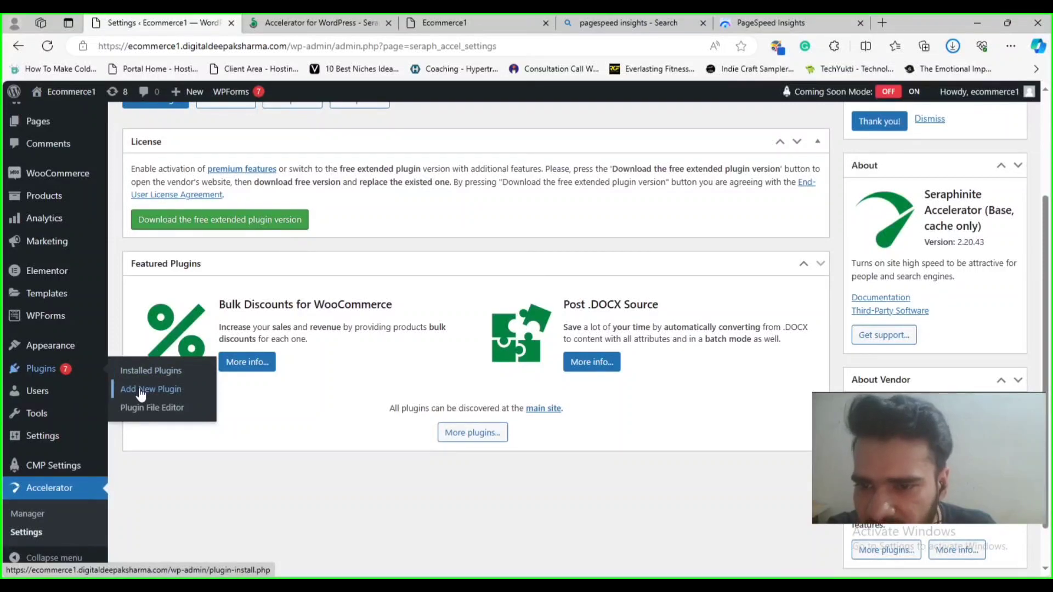
click(139, 390)
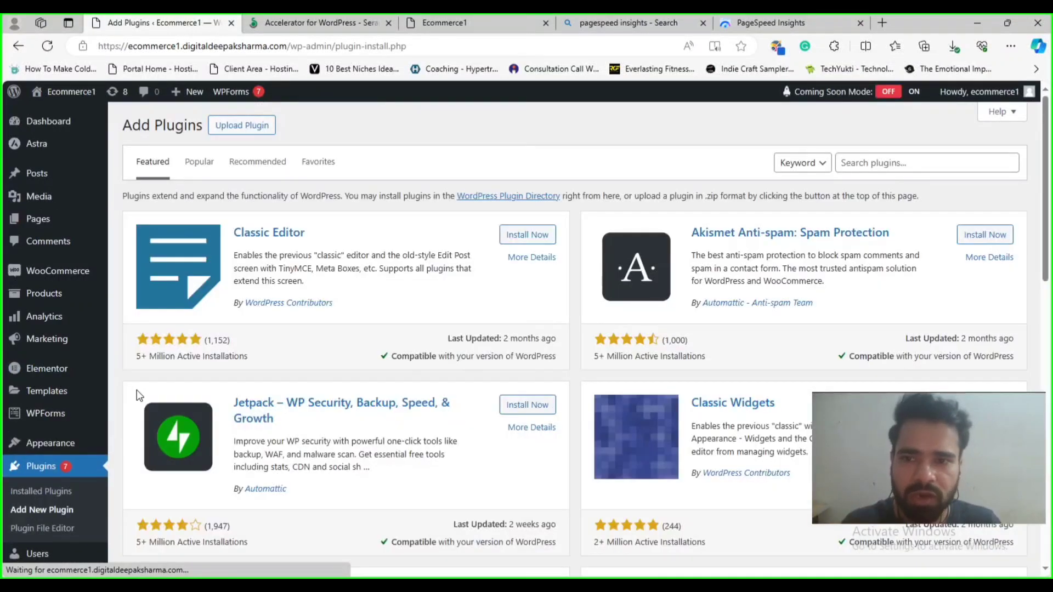
click(222, 139)
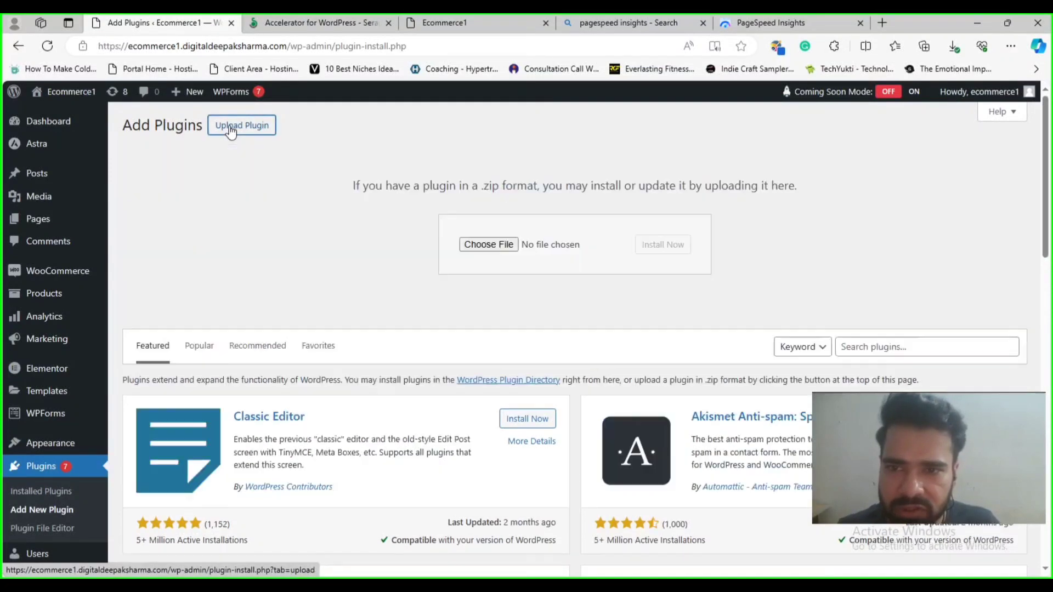
click(503, 245)
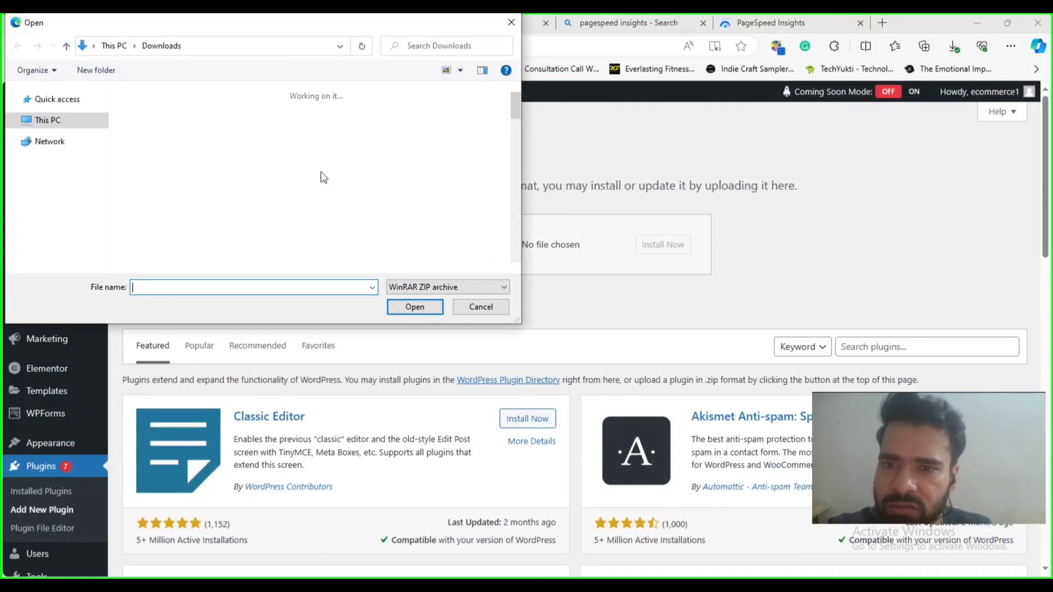
click(215, 183)
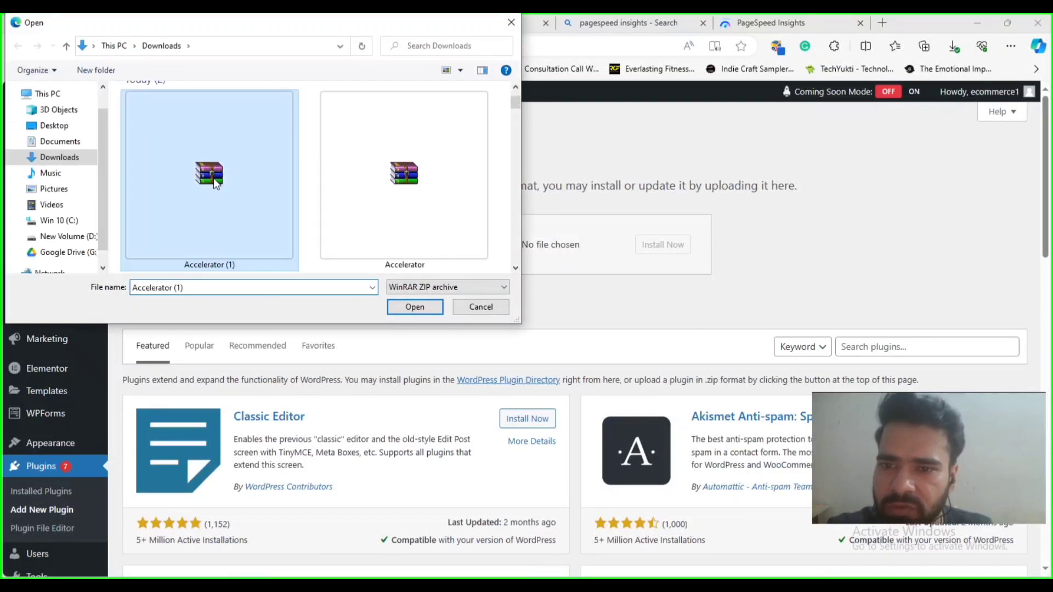
double_click(215, 183)
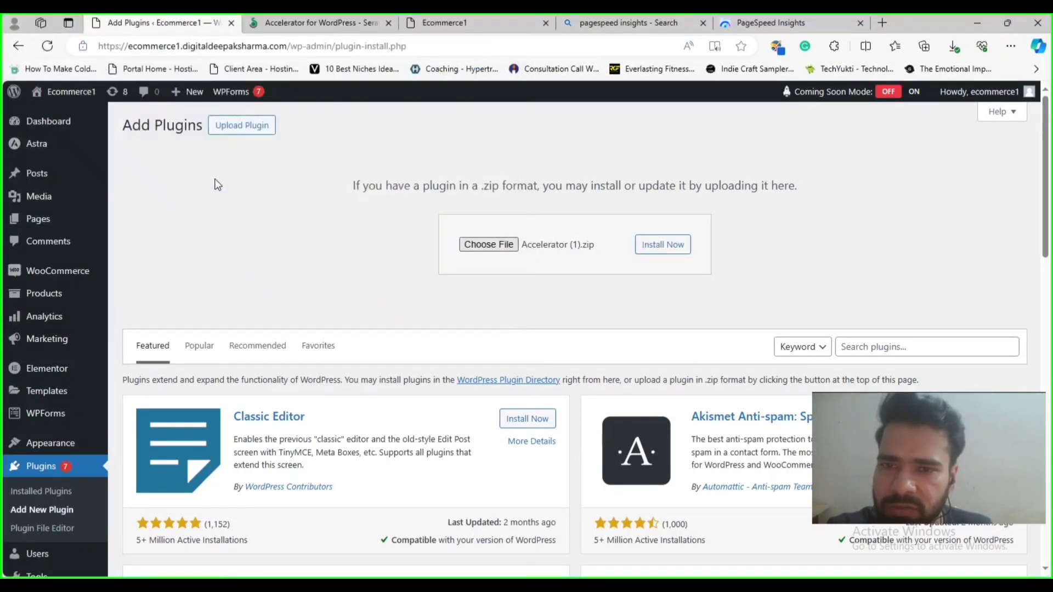
Step: Install the uploaded Accelerator (1).zip, replacing the current plugin version with it
click(656, 245)
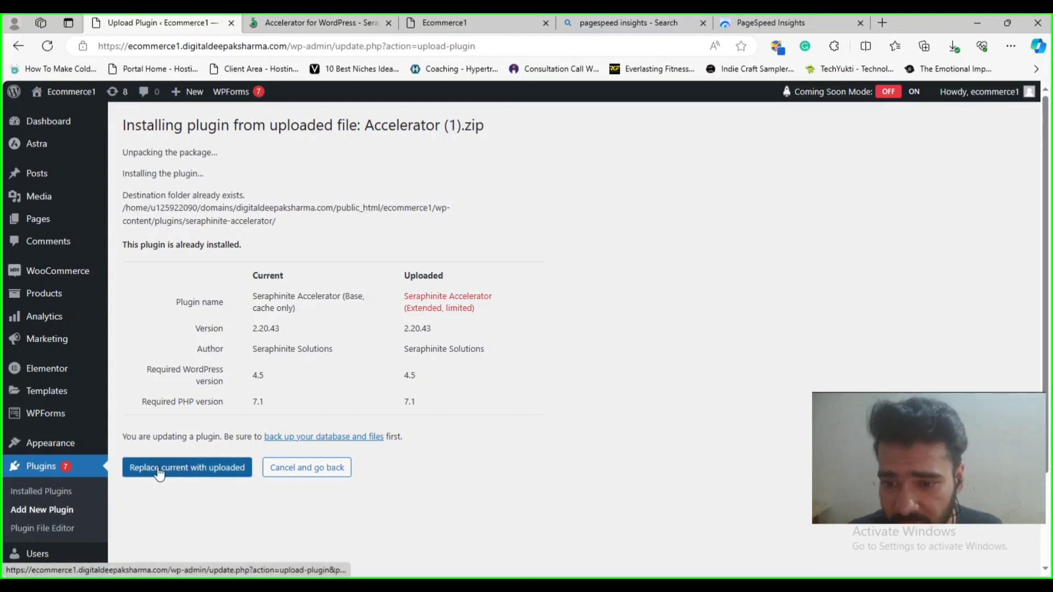
click(192, 475)
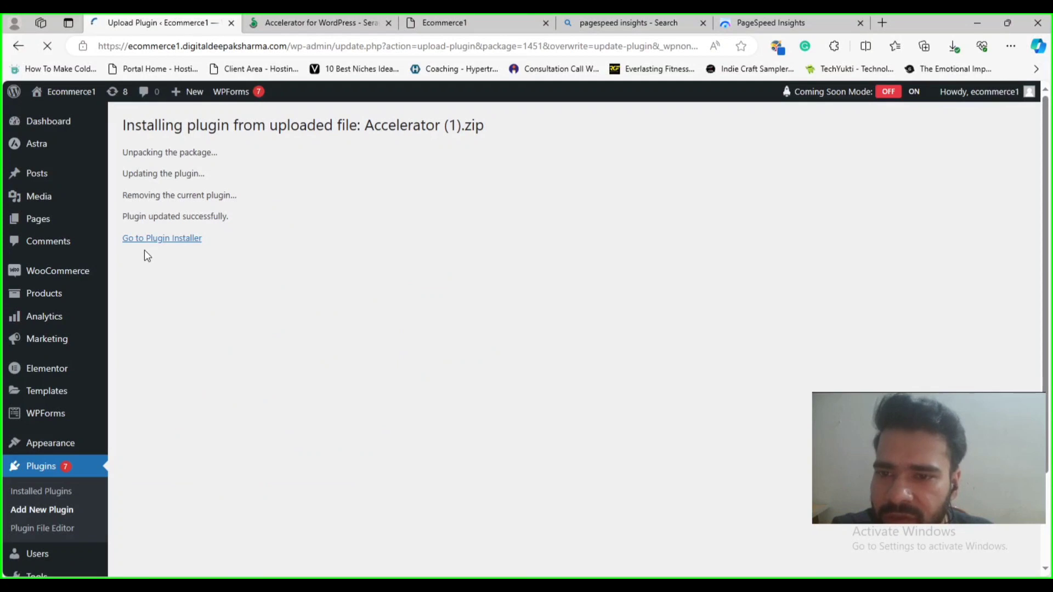
click(158, 241)
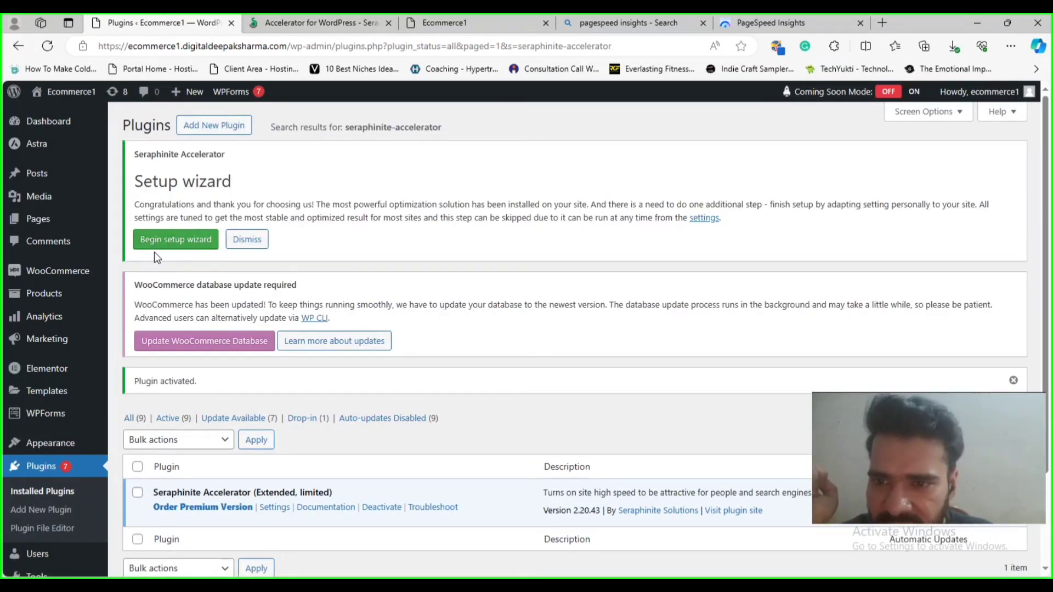
Step: Start the Accelerator setup wizard with Full functionality, run the self-diagnosis, and continue past it
click(183, 242)
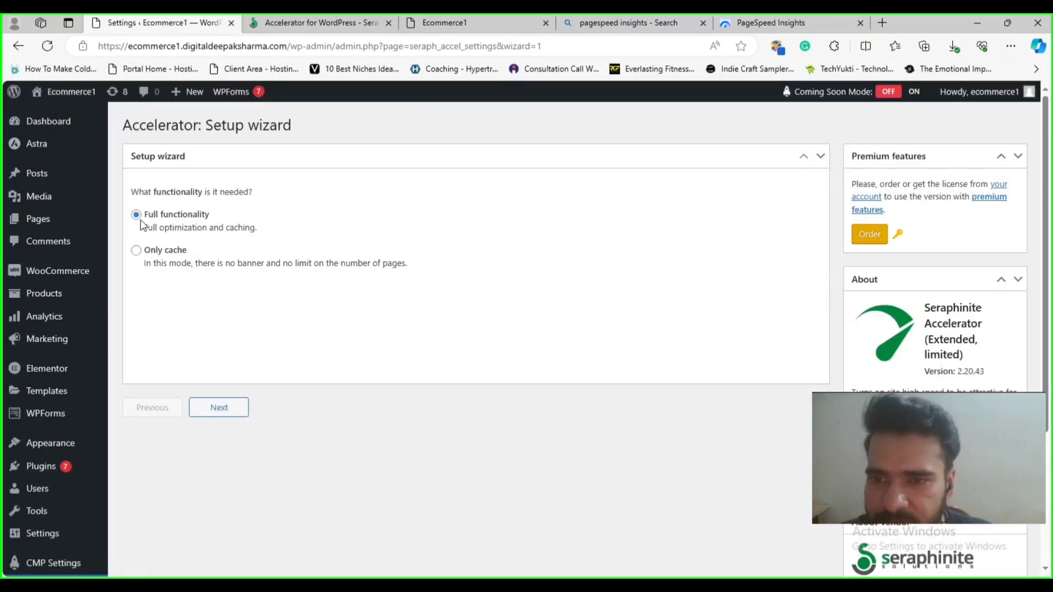
click(231, 420)
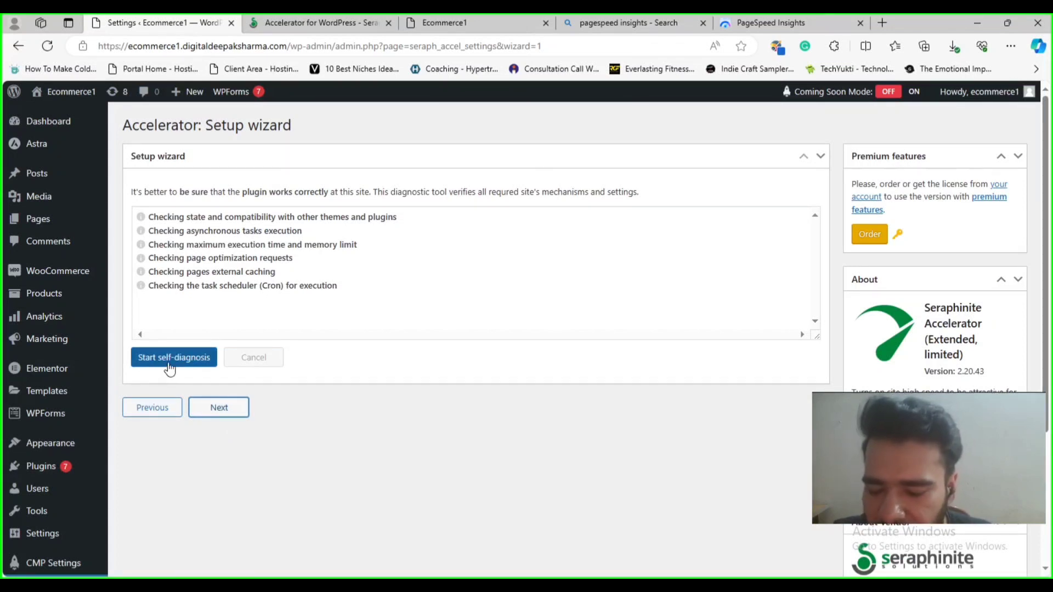
click(174, 364)
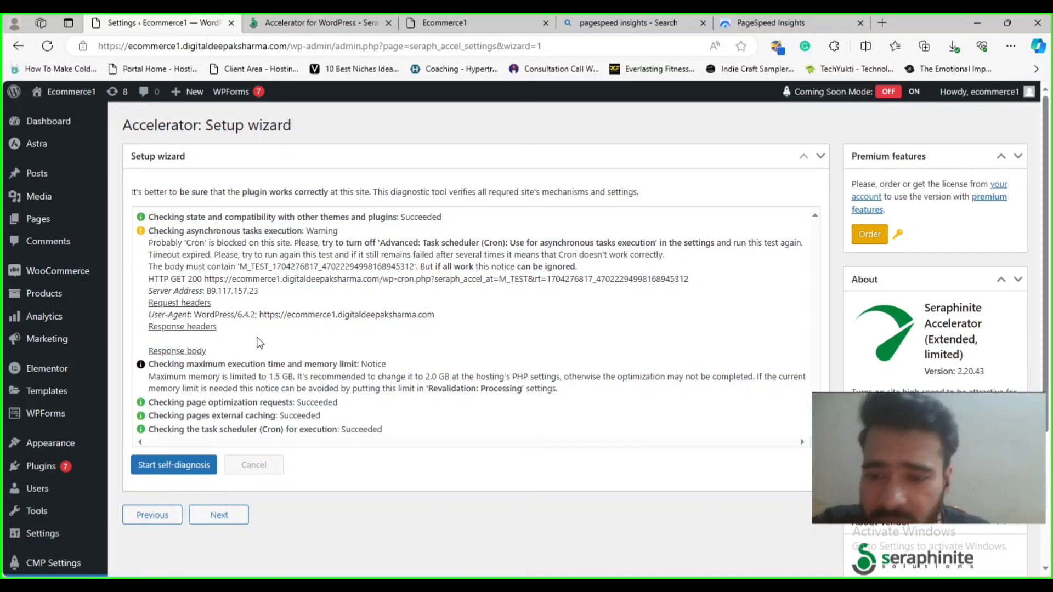
scroll(310, 337, down, 1)
click(232, 443)
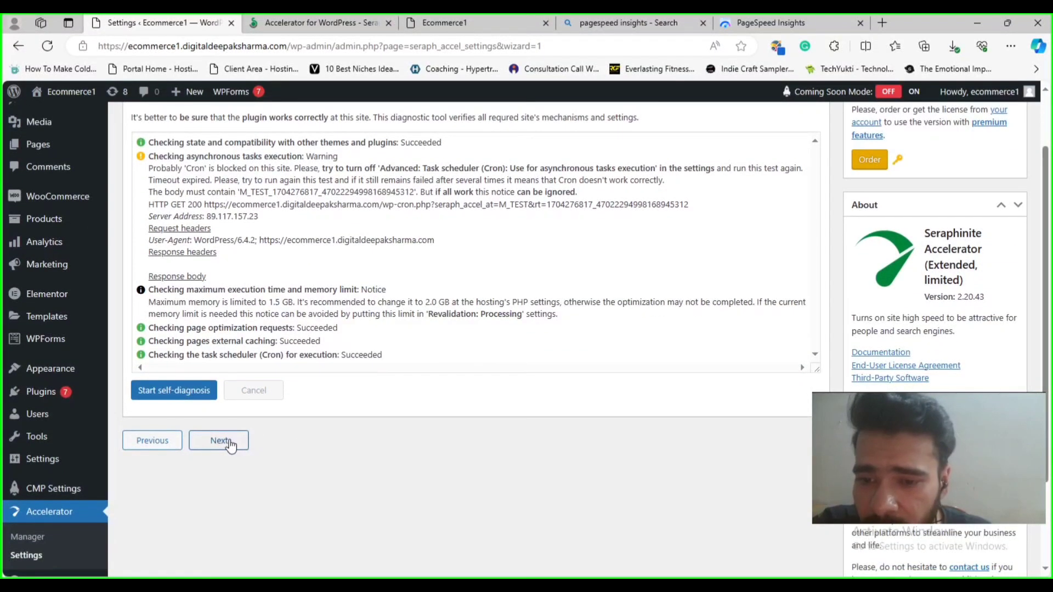
Step: Complete the setup wizard with Always a high score, Low hosting performance, No for universal layout, Don't use CDN, and optimization of all site's pages
scroll(259, 378, up, 1)
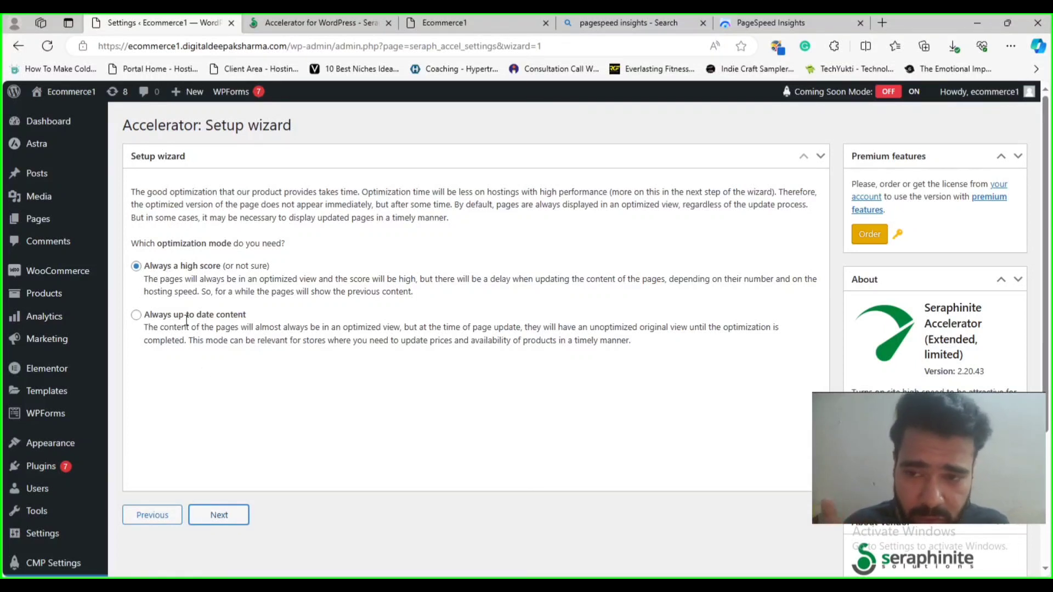
click(231, 525)
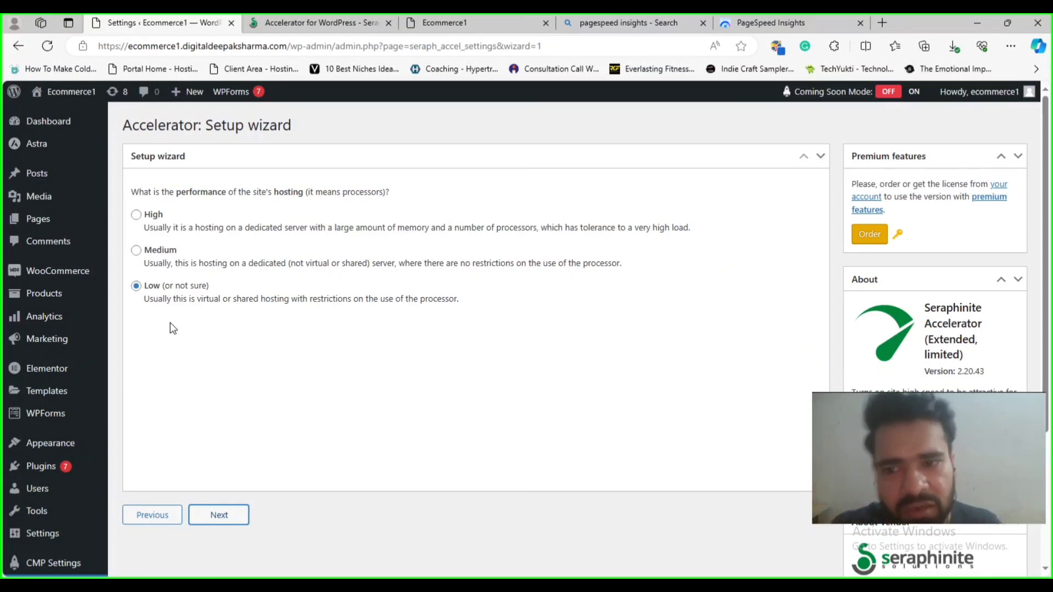
click(225, 519)
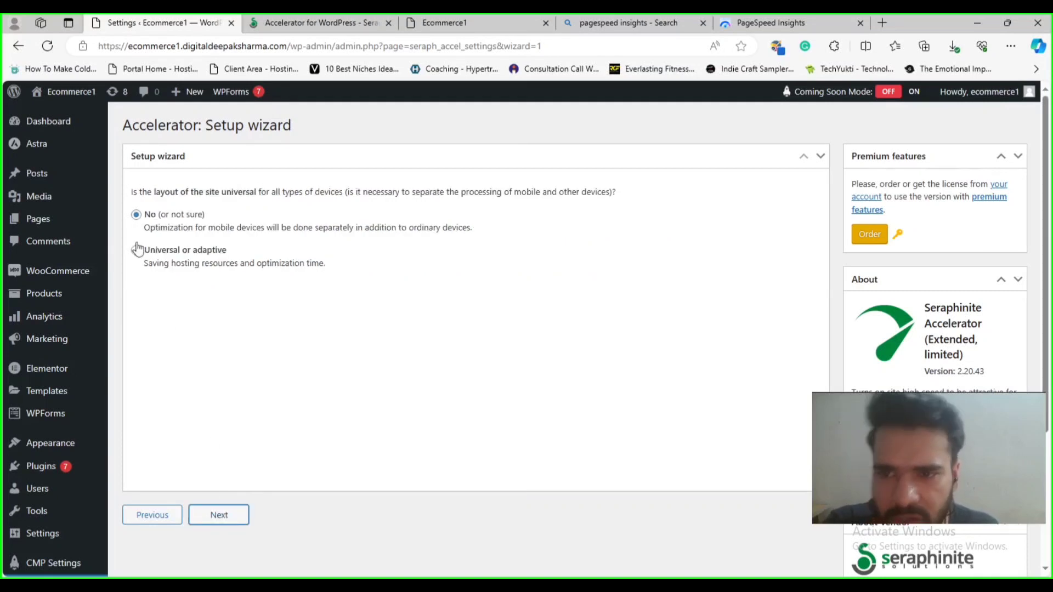
click(233, 519)
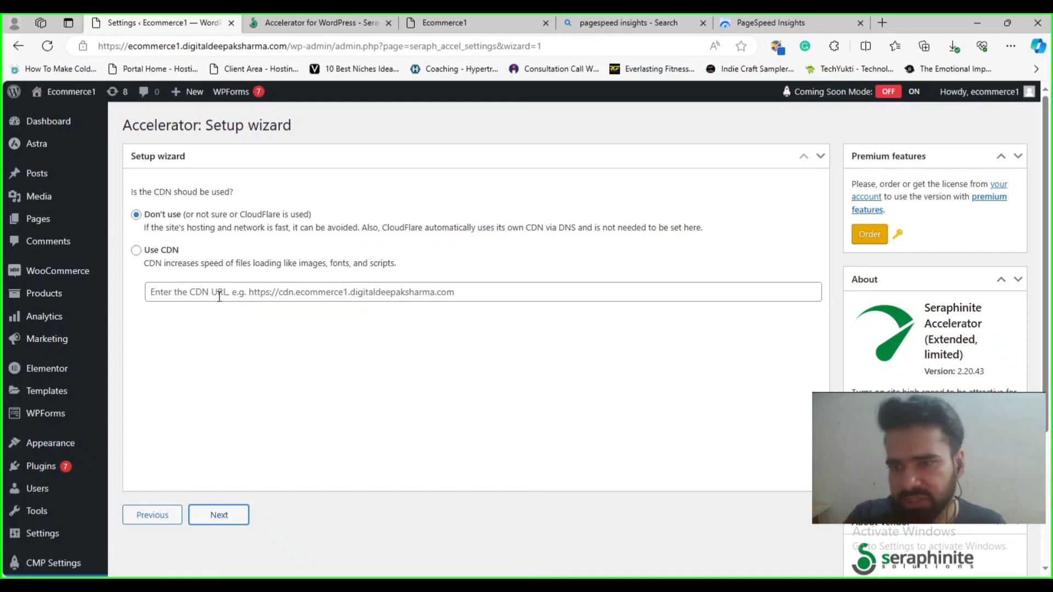
click(230, 519)
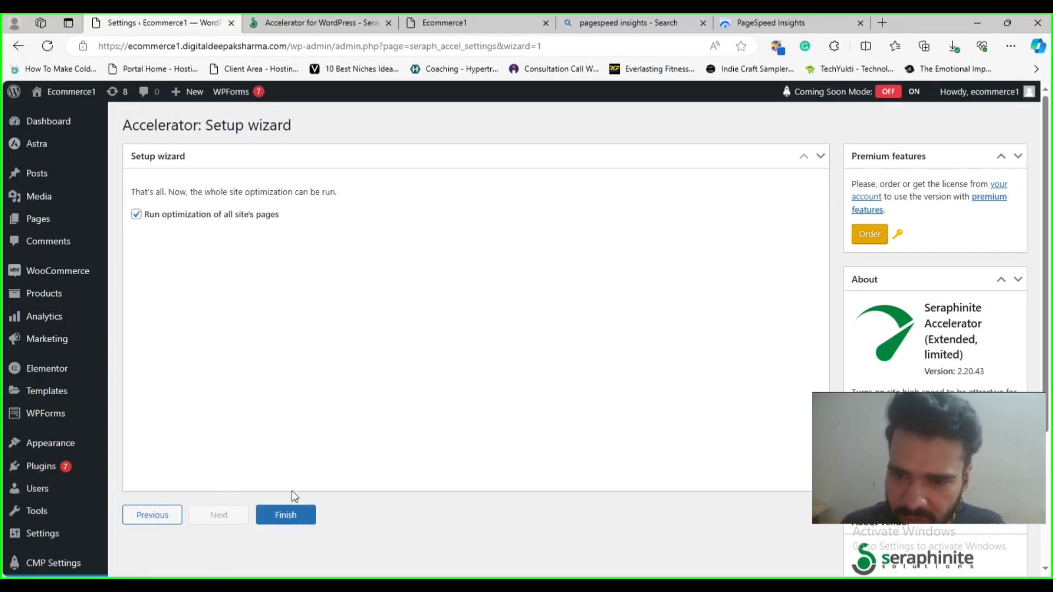
click(300, 526)
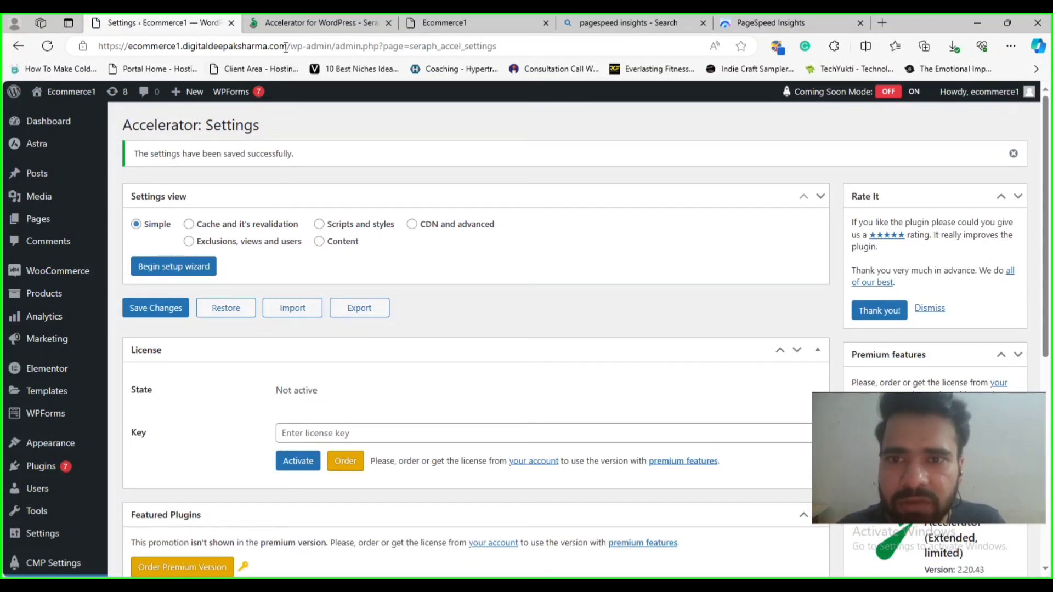
Step: Copy the site's base URL and analyze it in a new PageSpeed Insights page, keeping the earlier report open
drag(287, 47, 93, 60)
key(ctrl+c)
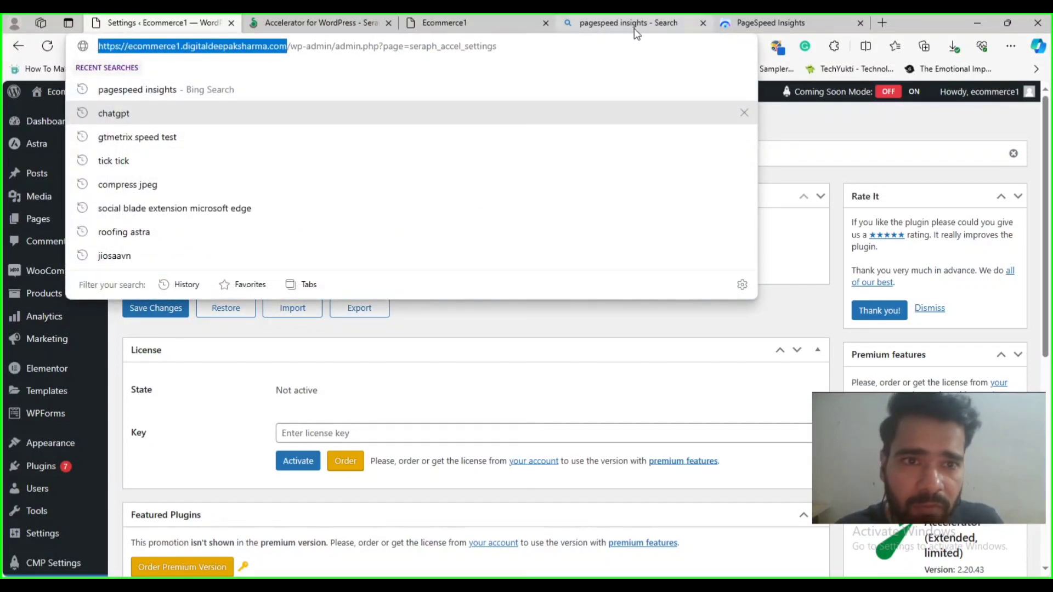
click(766, 25)
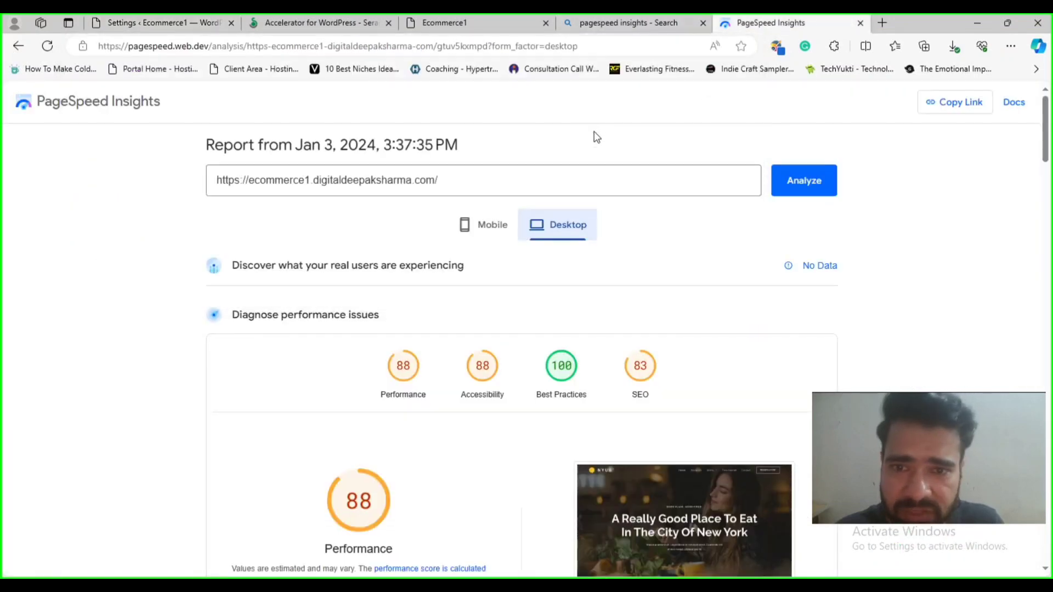
click(657, 26)
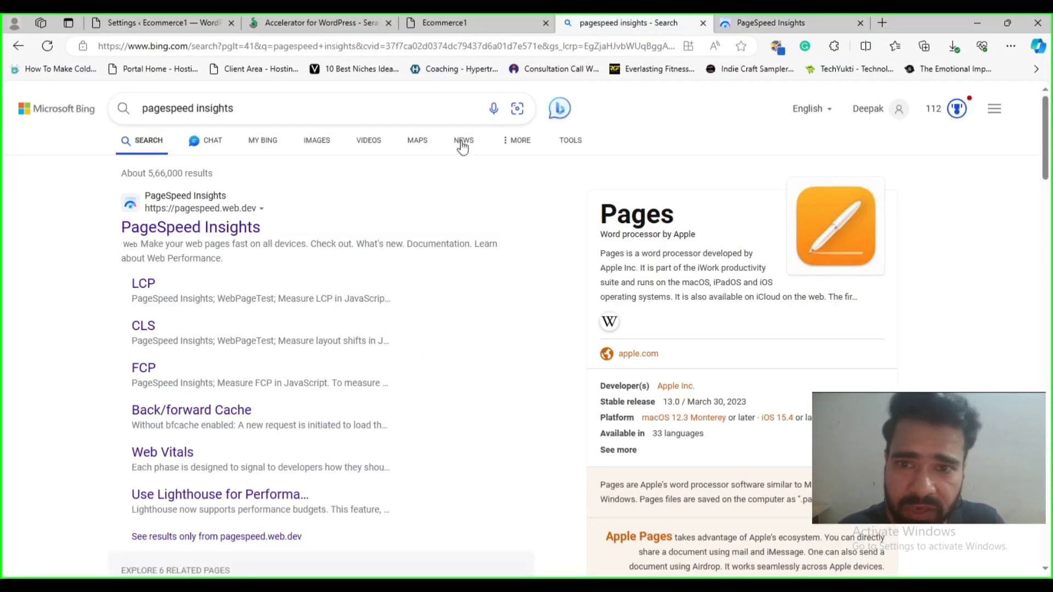
click(177, 235)
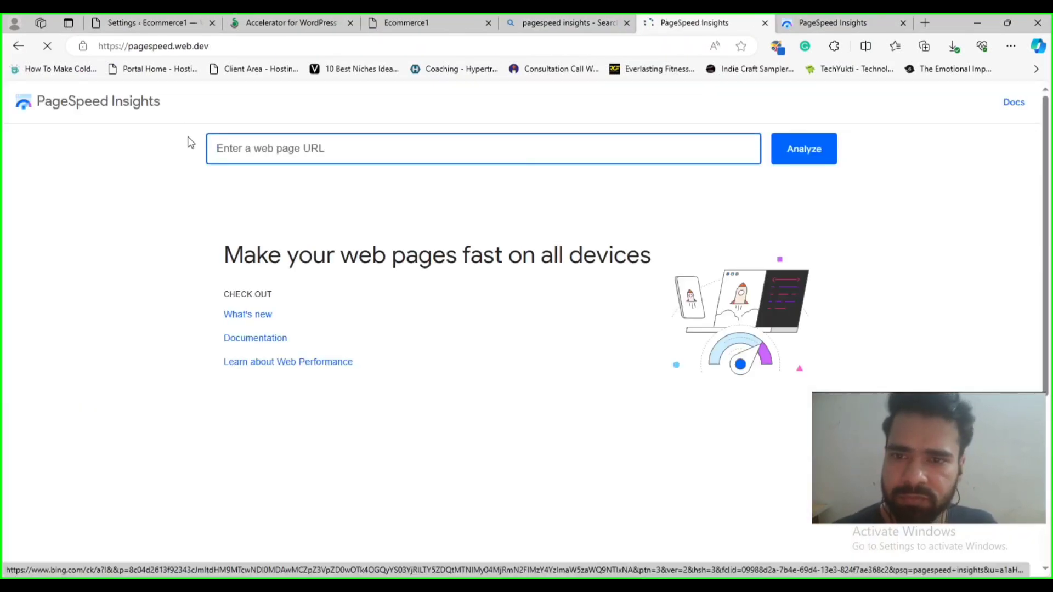
key(ctrl+v)
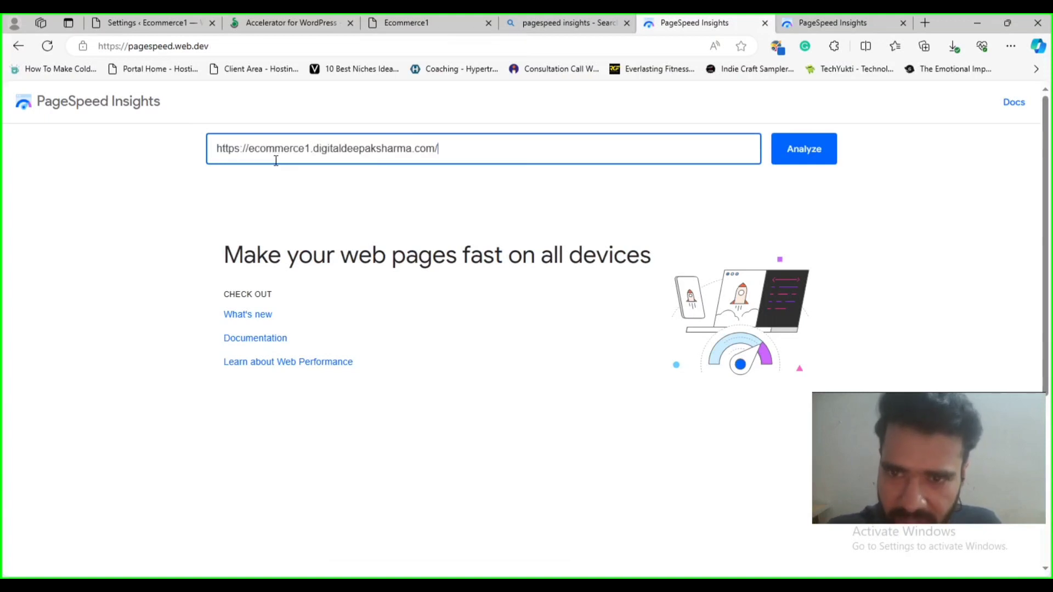
click(803, 163)
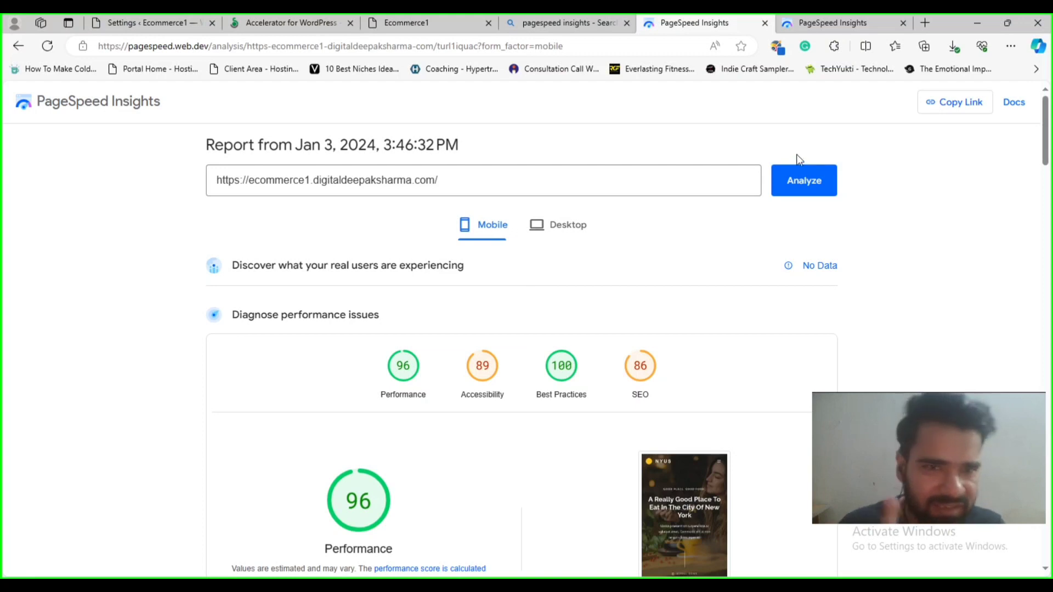
Step: Compare the mobile and desktop performance scores between the earlier and new PageSpeed Insights reports, and return to the Accelerator settings
click(833, 23)
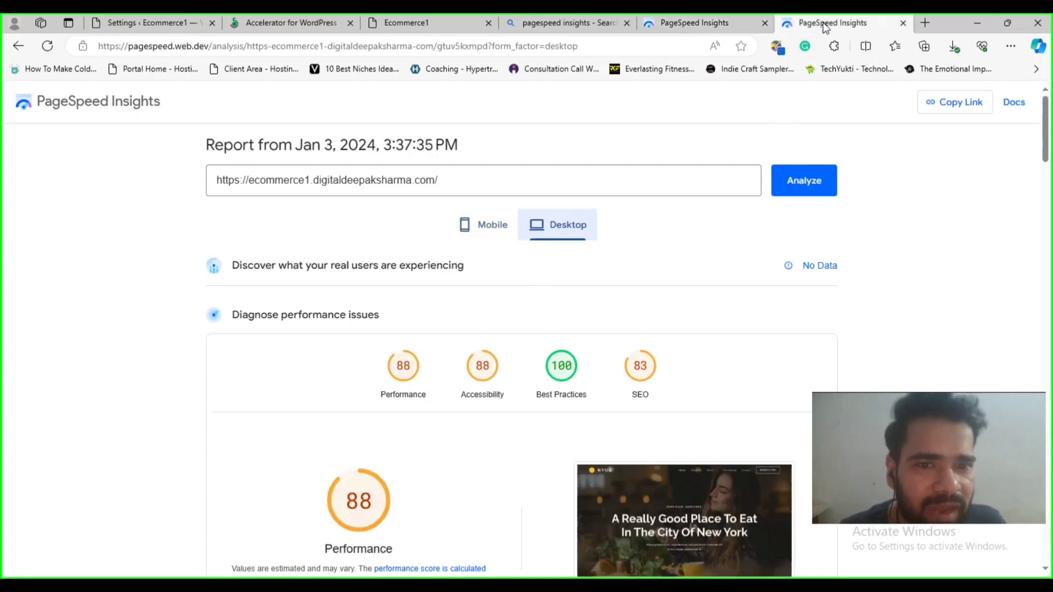
click(477, 224)
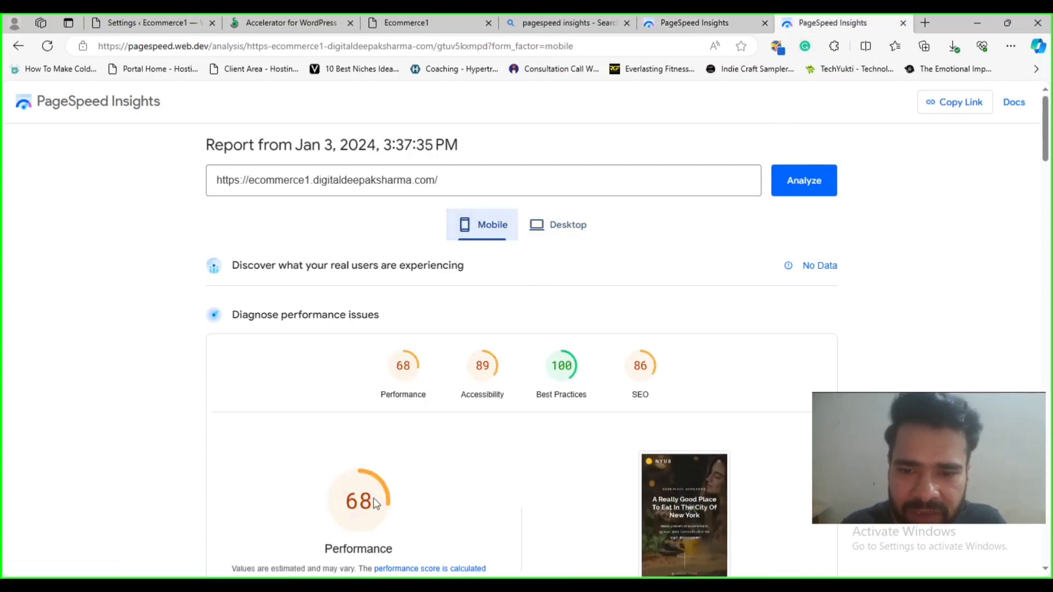
click(686, 24)
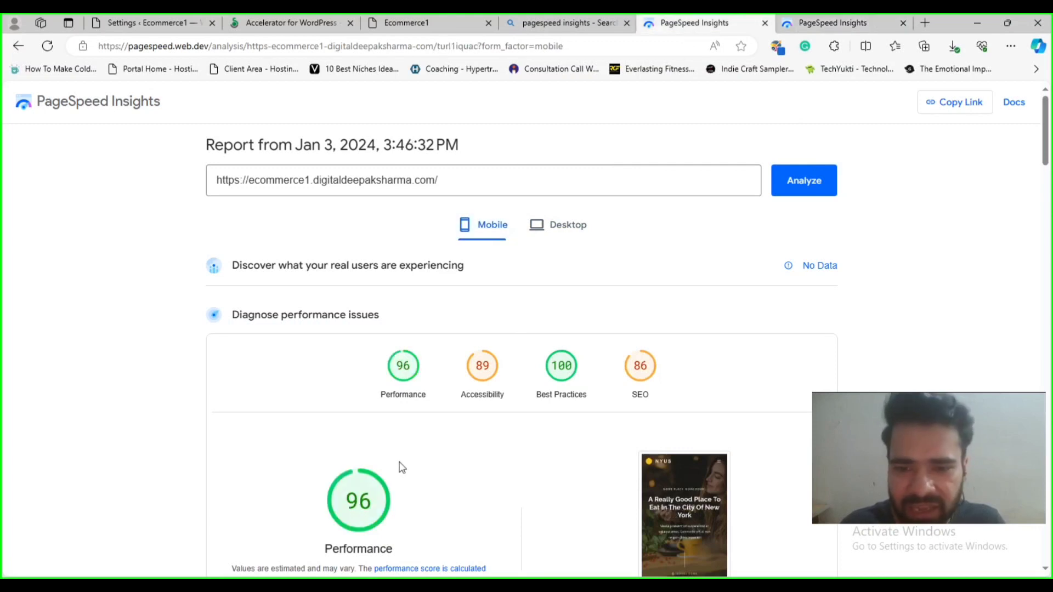
click(800, 28)
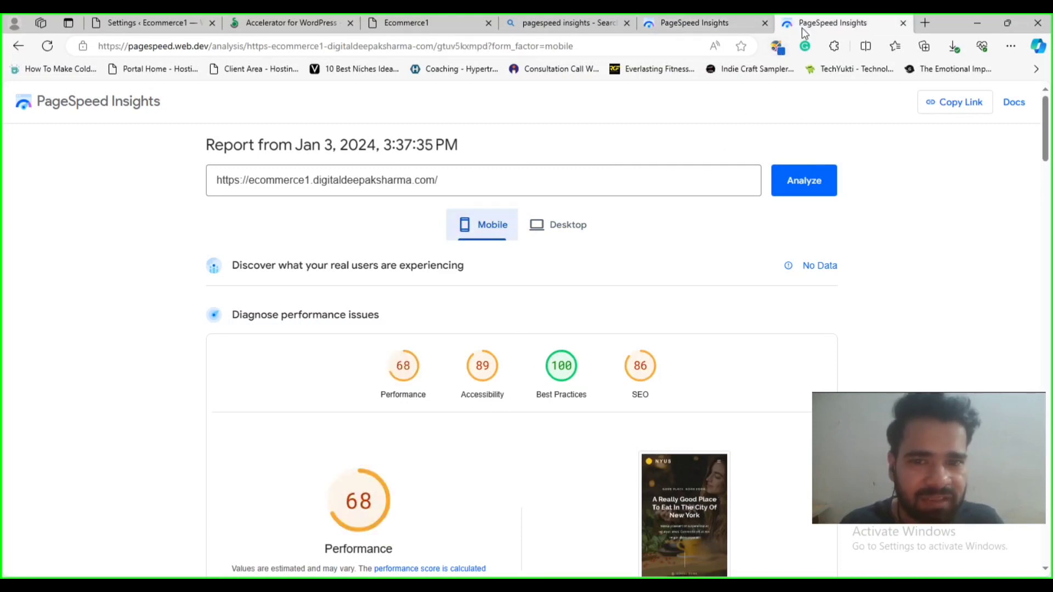
click(562, 242)
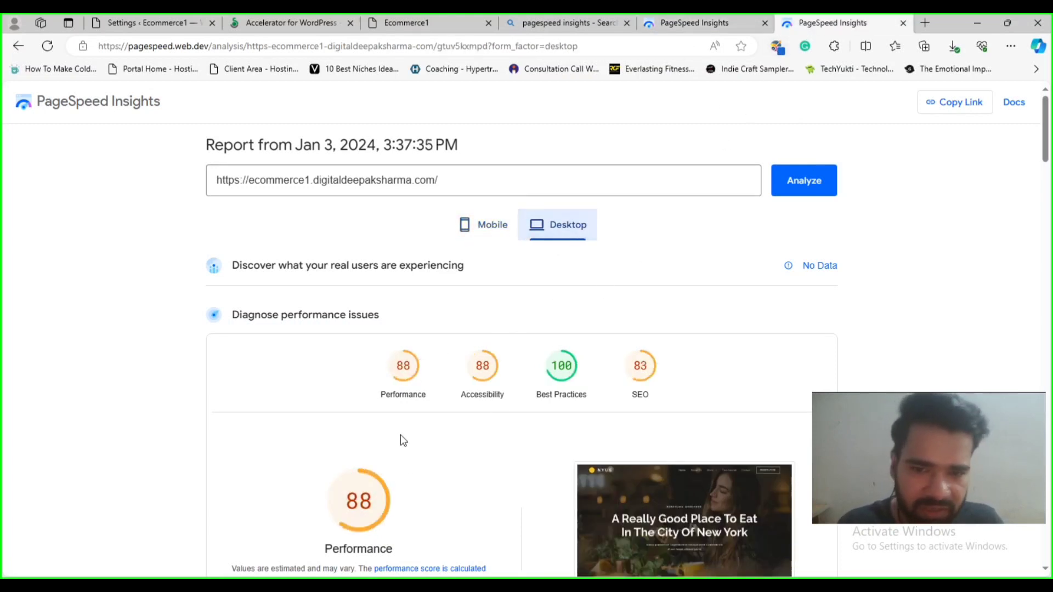
click(695, 23)
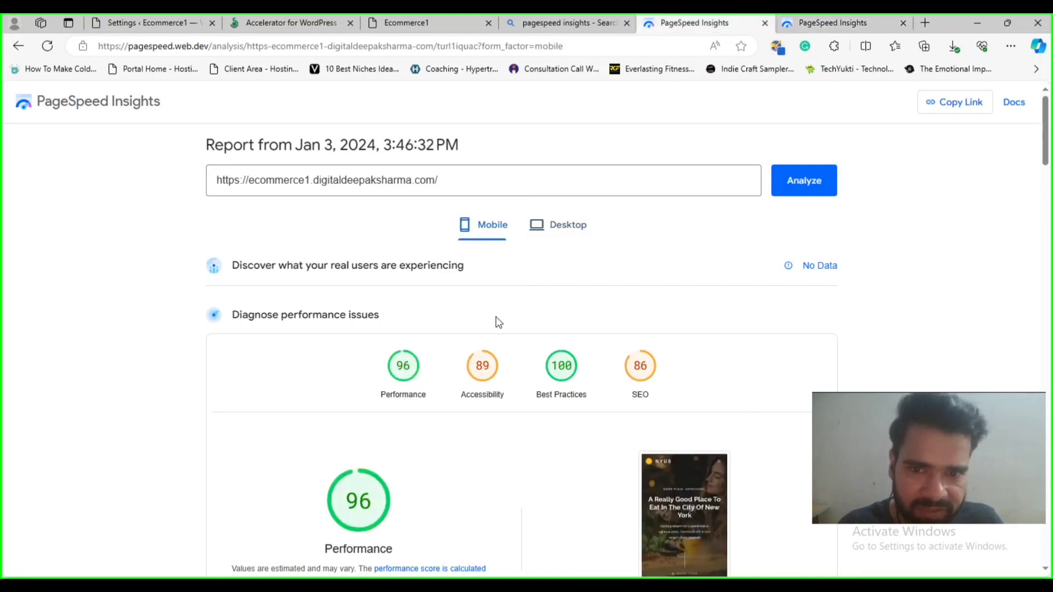
click(580, 224)
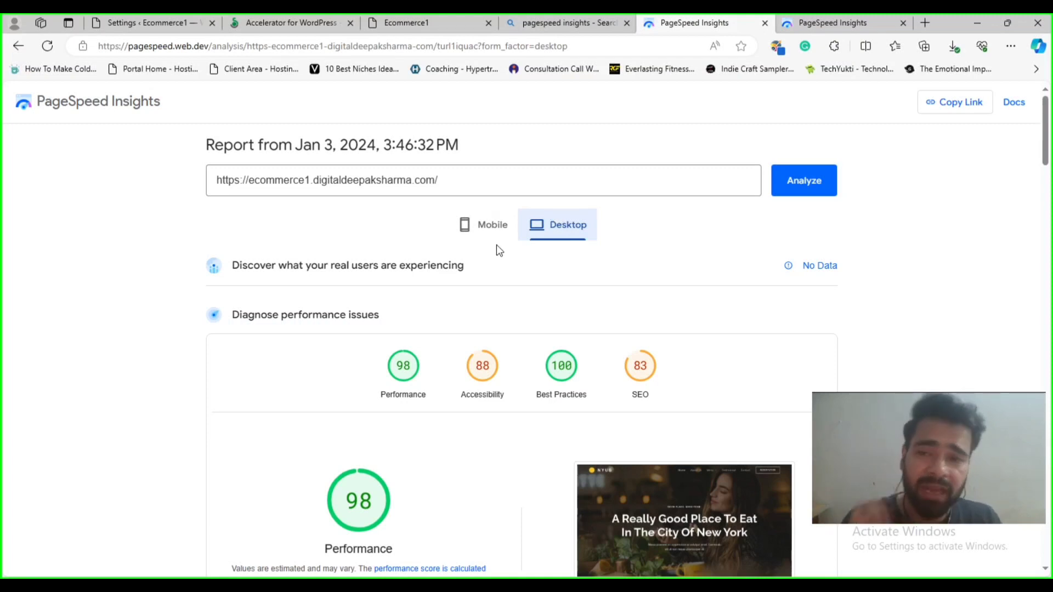
click(174, 32)
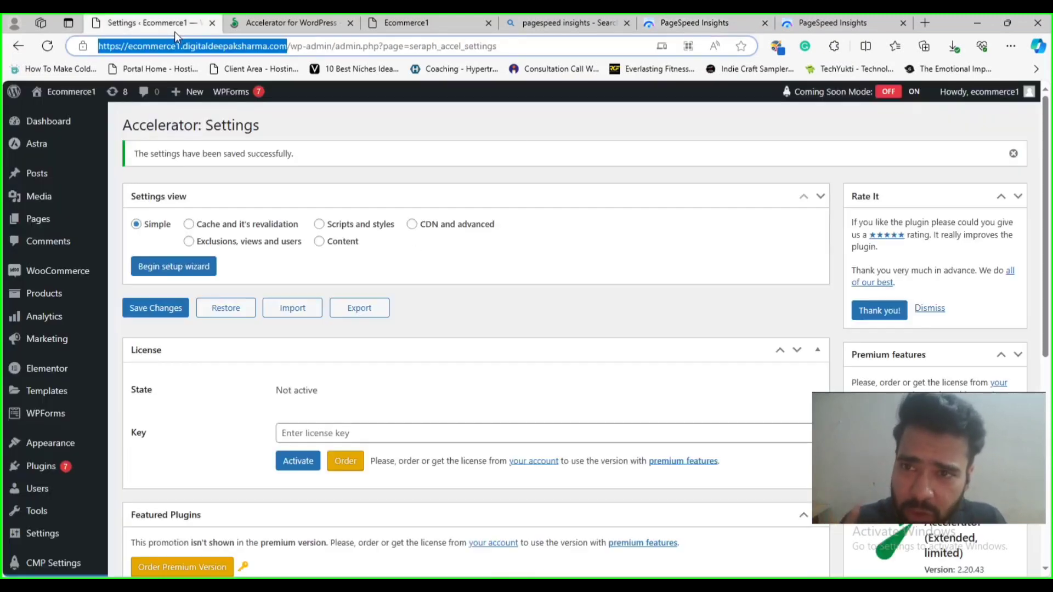